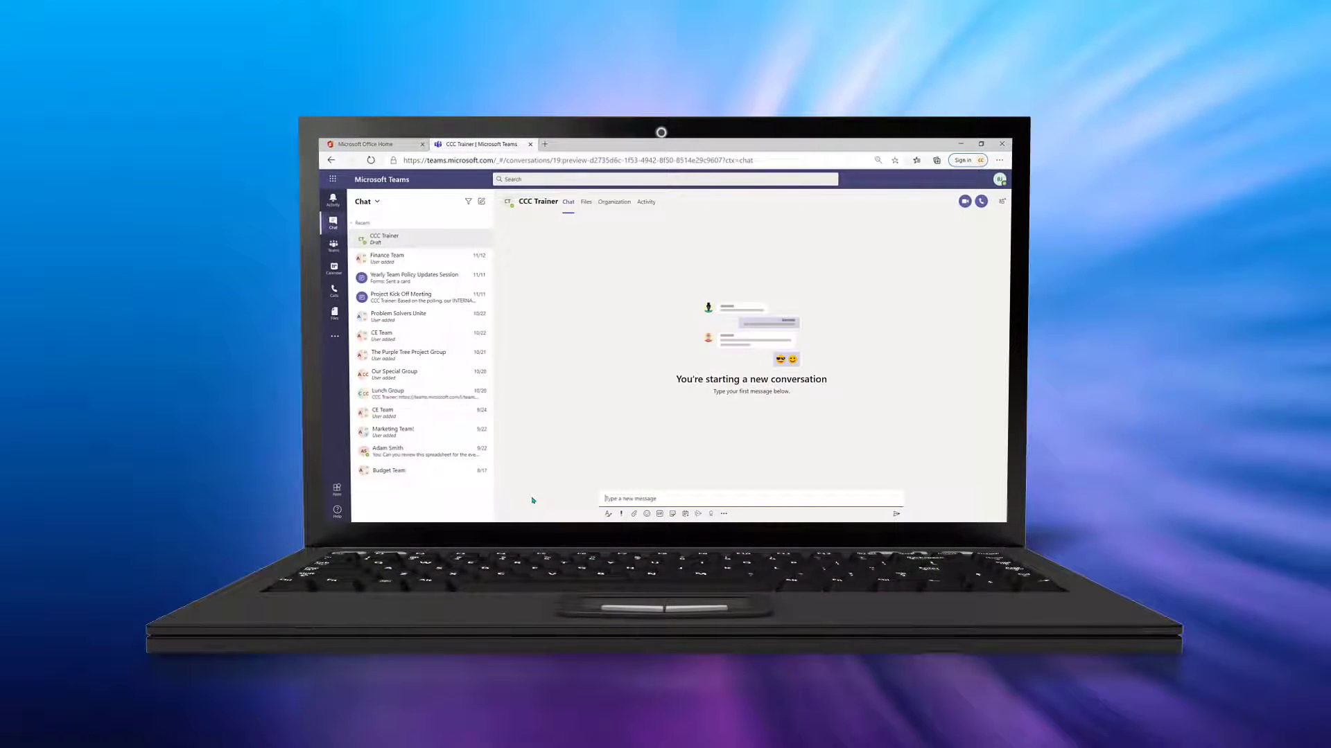
- Translate the colleague's French message ('J'ai été affecté au même projet que toi...') into English
type("H")
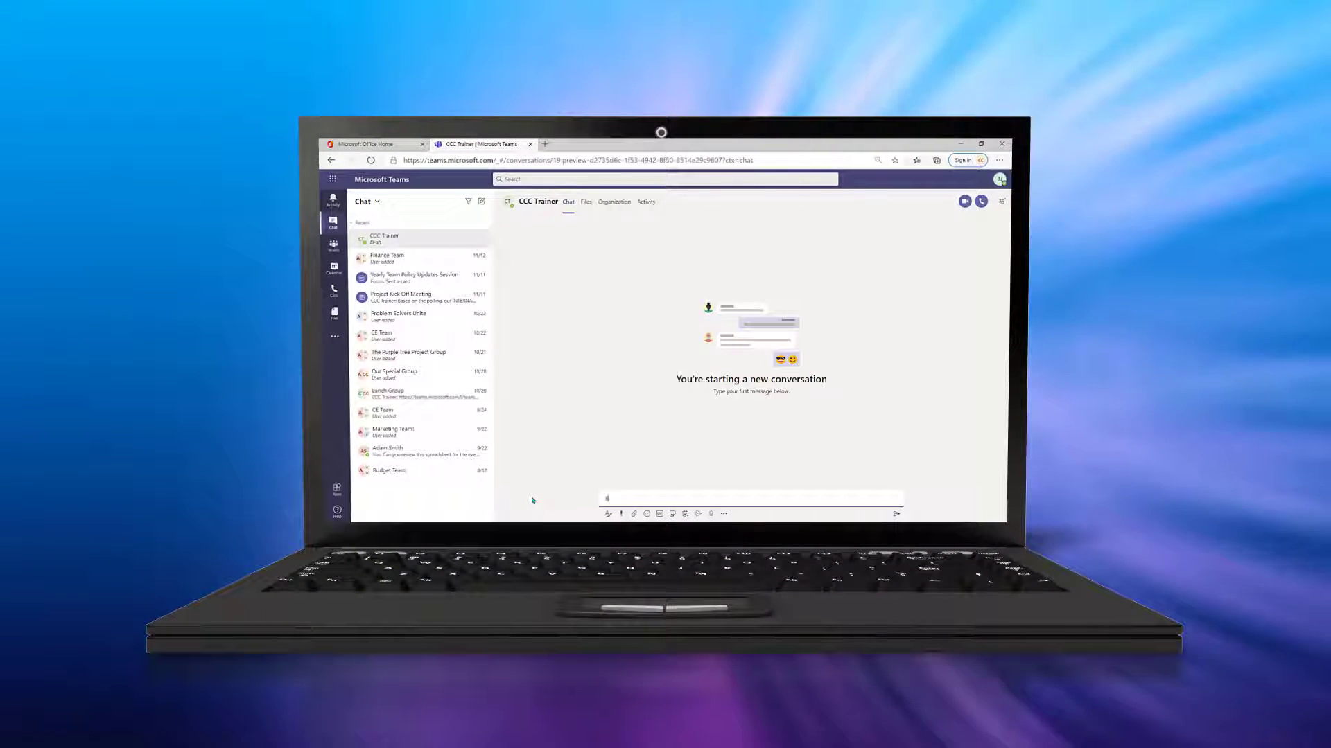
type("onjour, mon a")
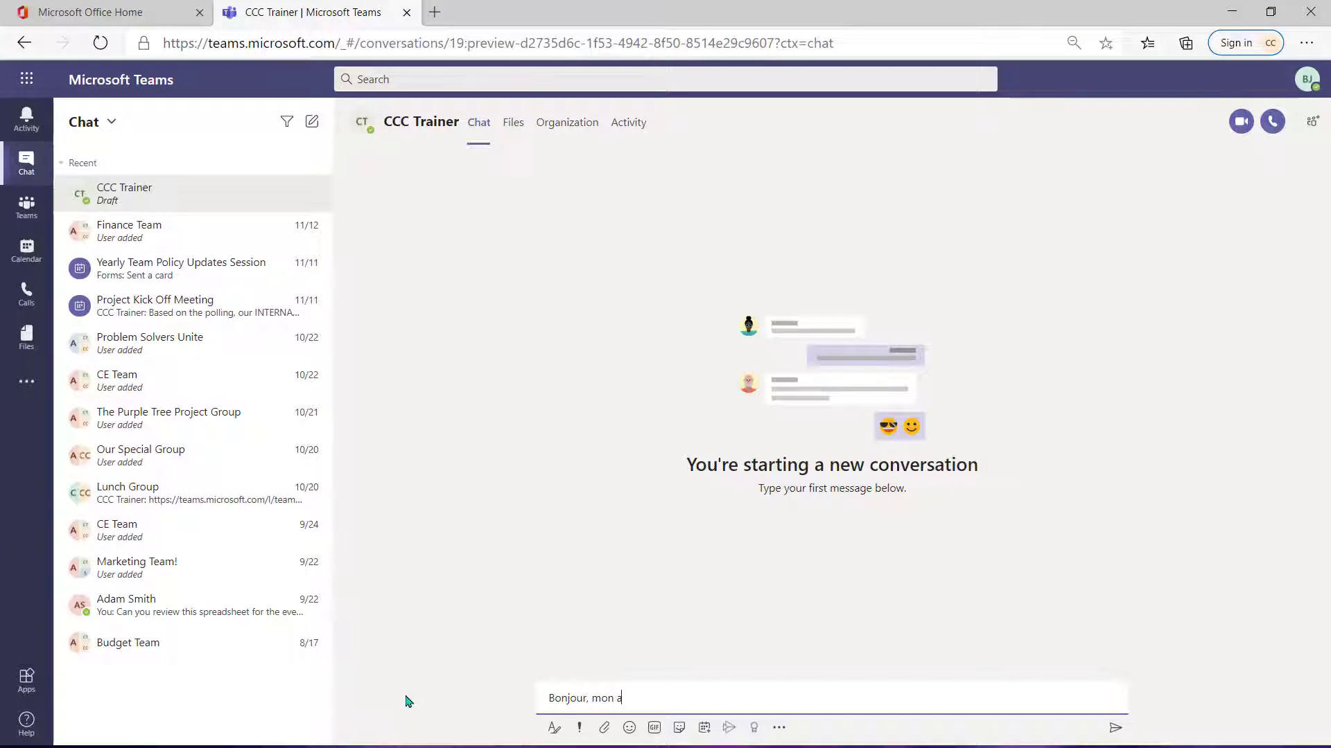
type("mi. ")
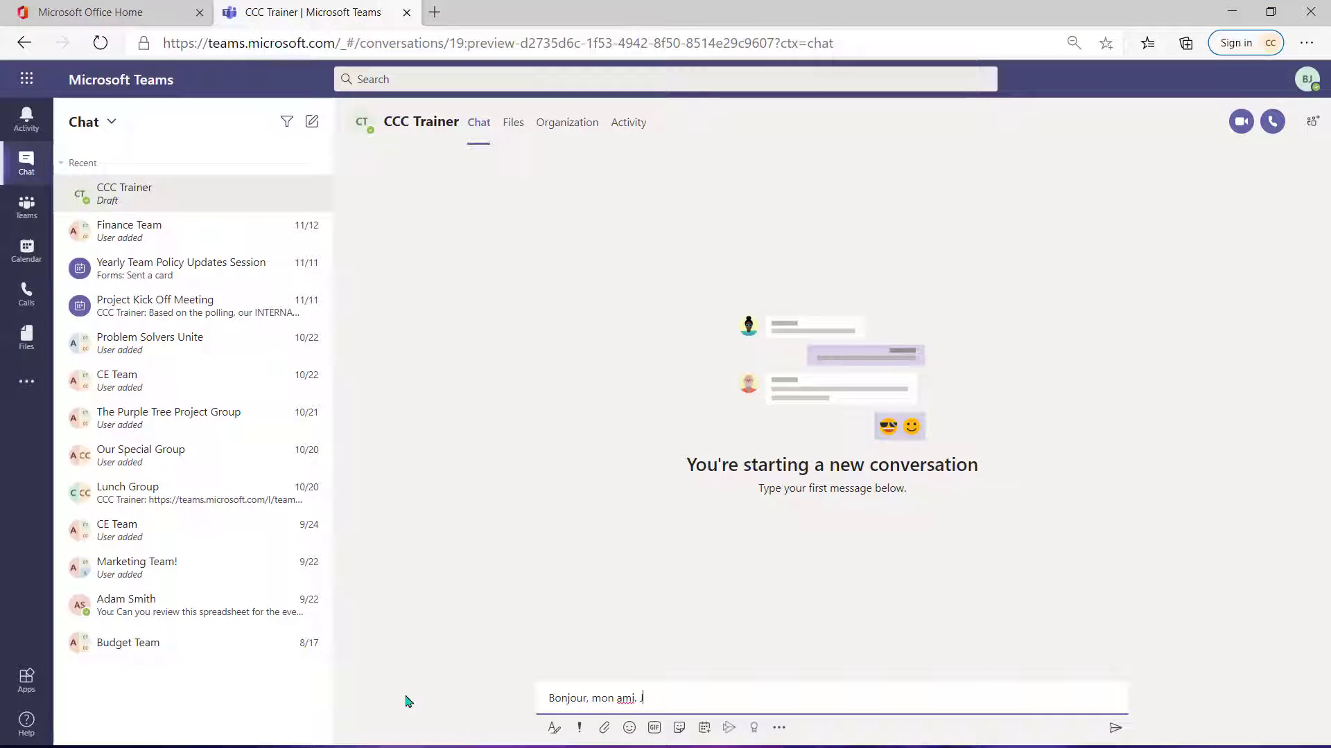
type("J'ai été affecté au même projet que toi. Avez-vous un moment pou")
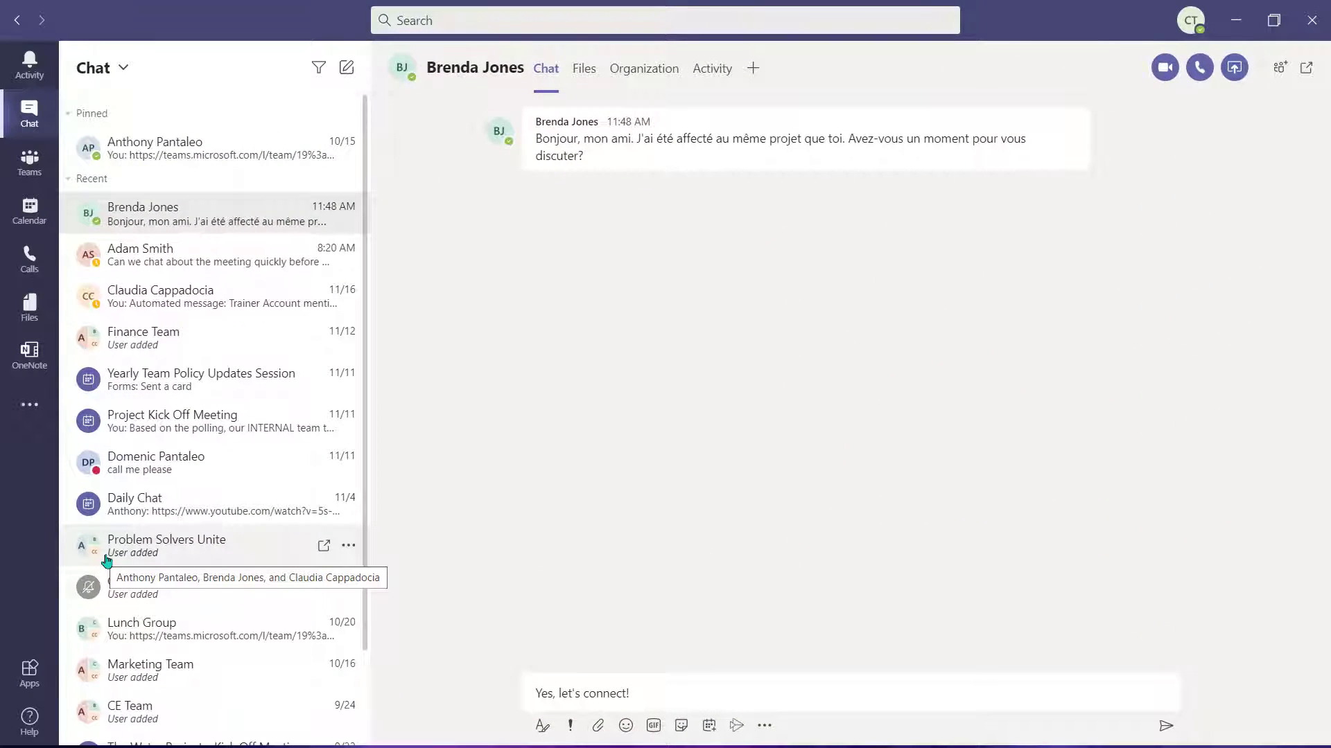
left_click(1073, 99)
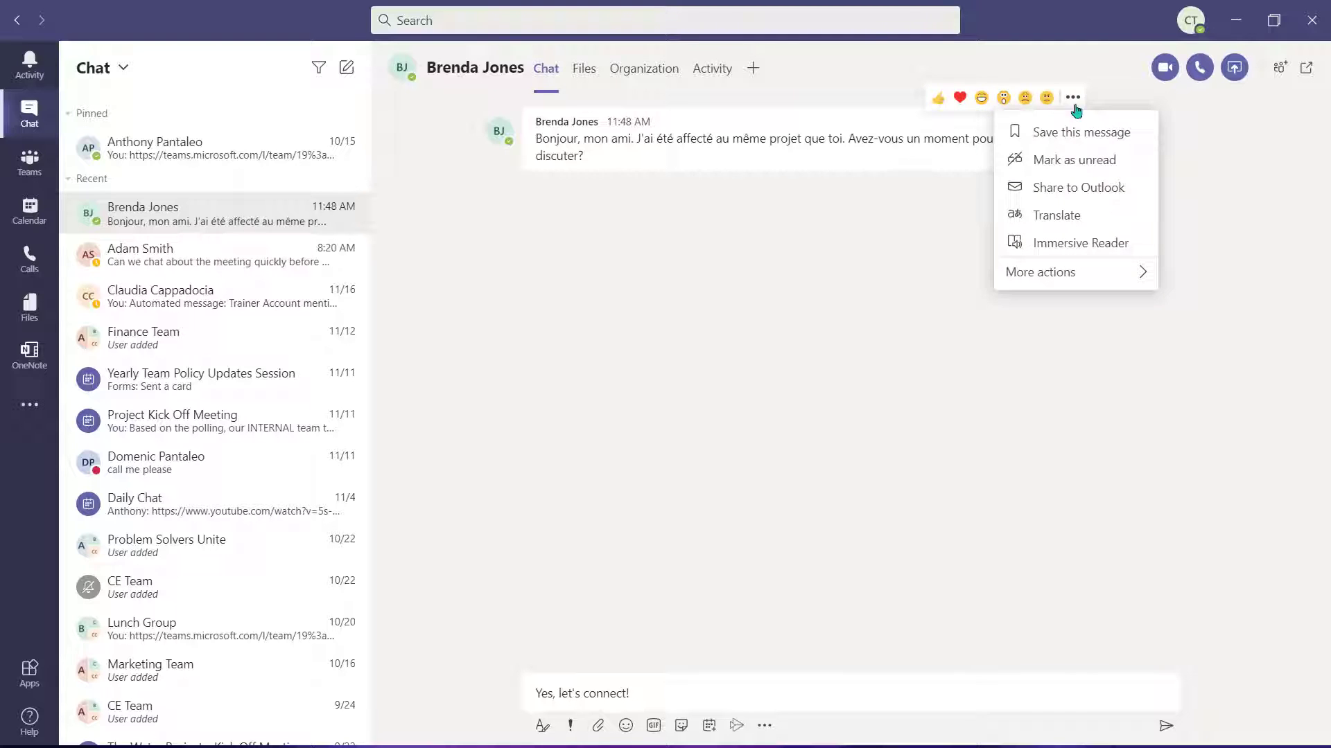
left_click(1071, 220)
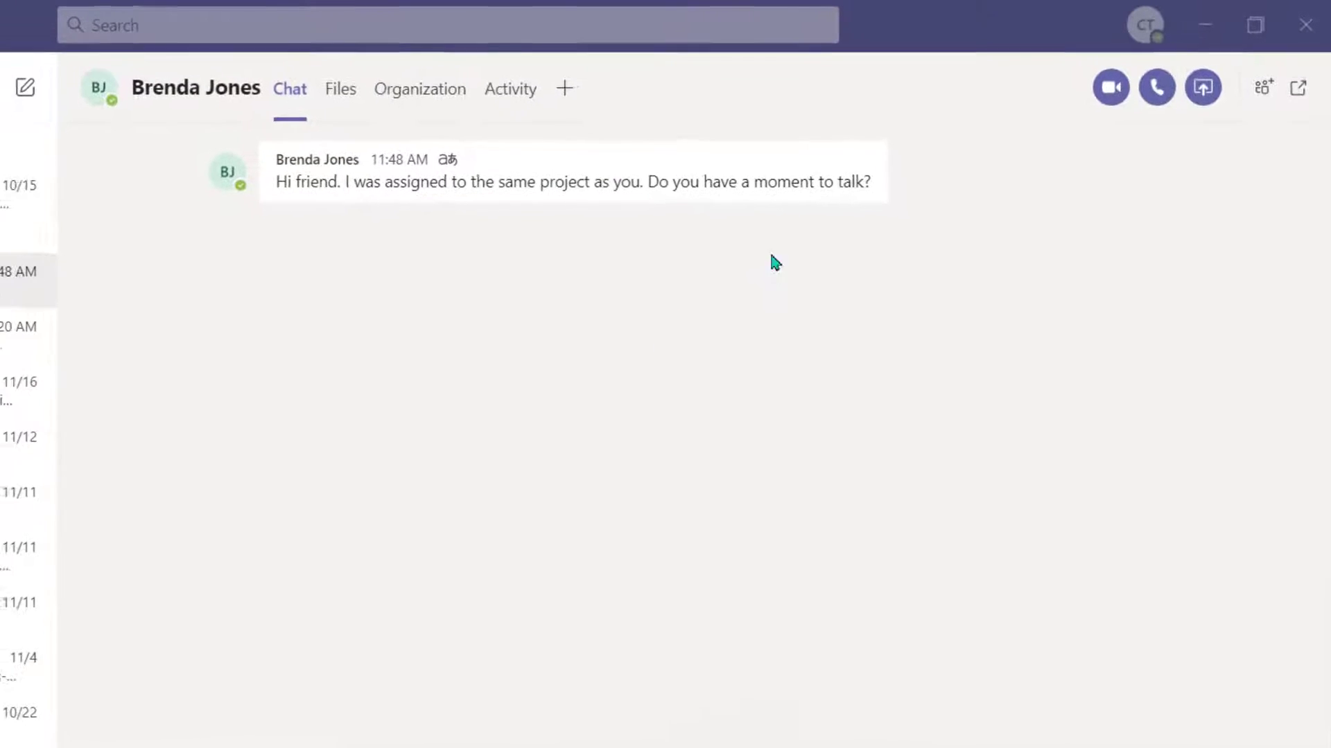
- Switch the translated message back to its original French text
mouse_move(889, 168)
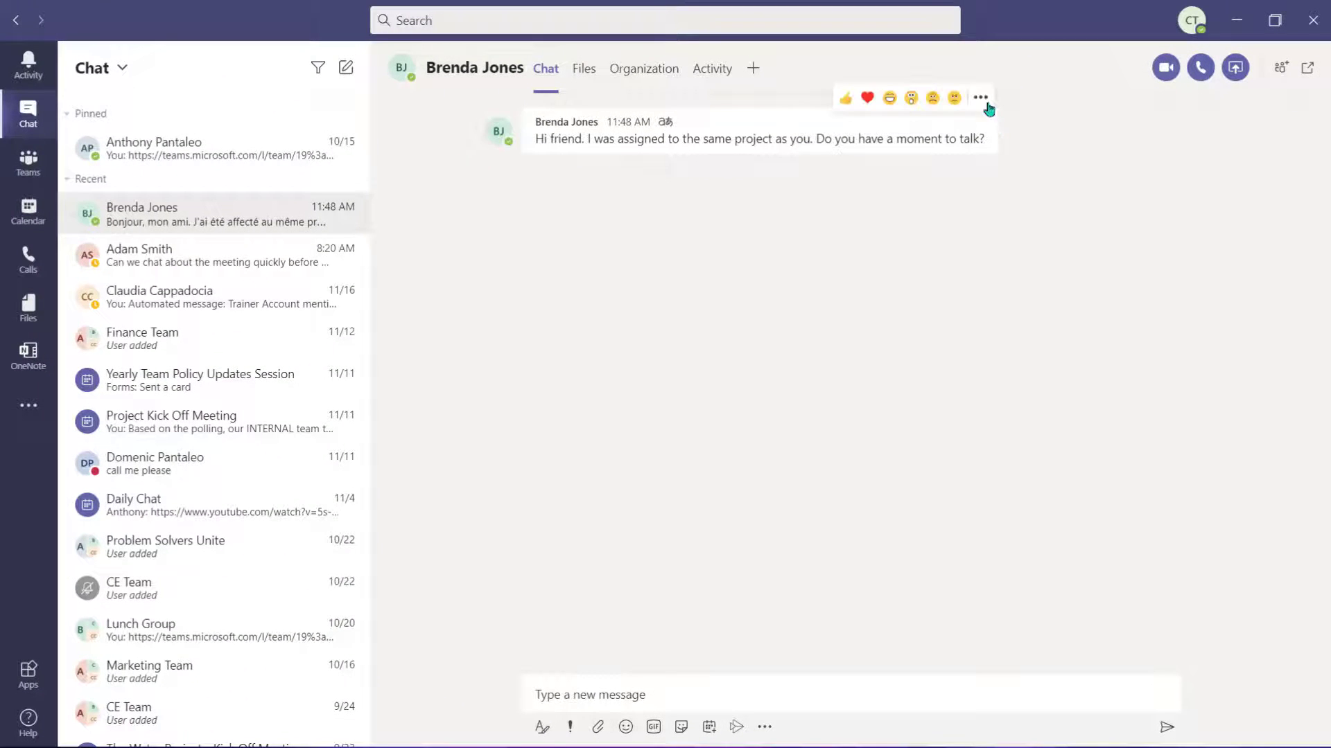
left_click(980, 99)
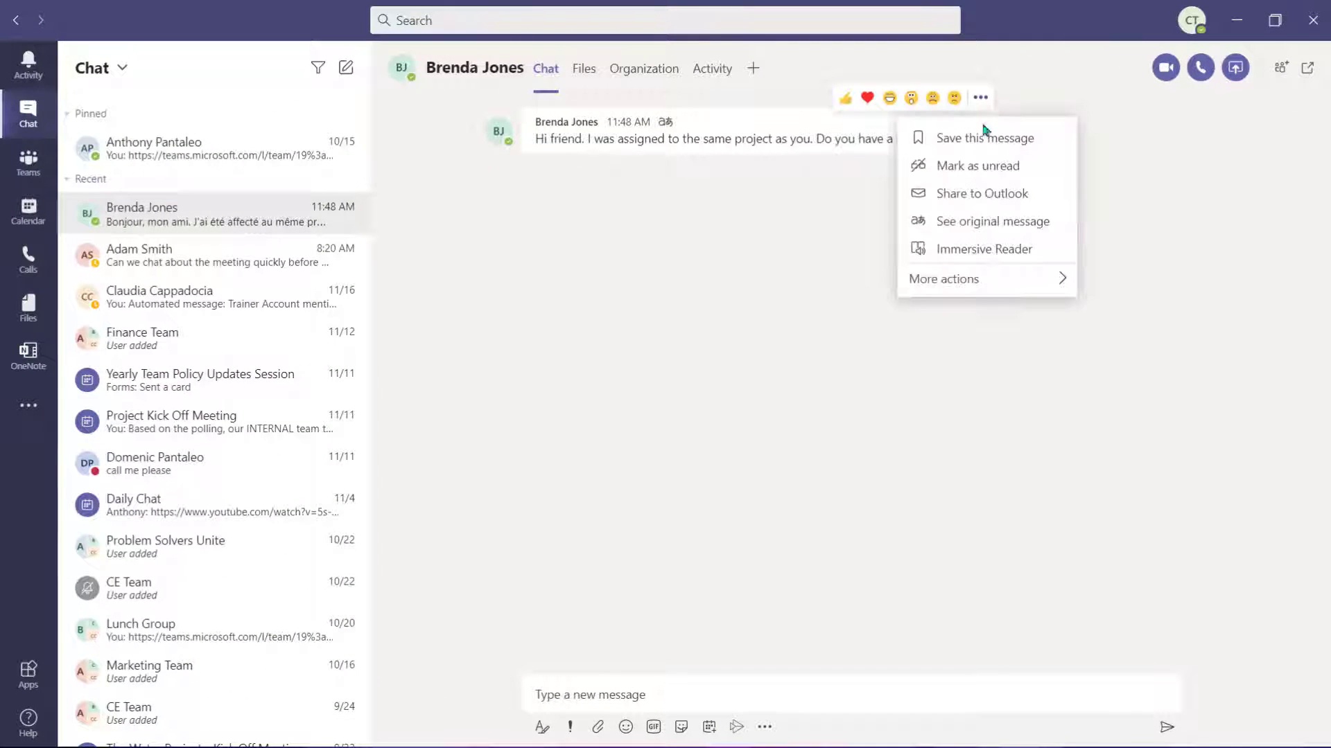
left_click(986, 225)
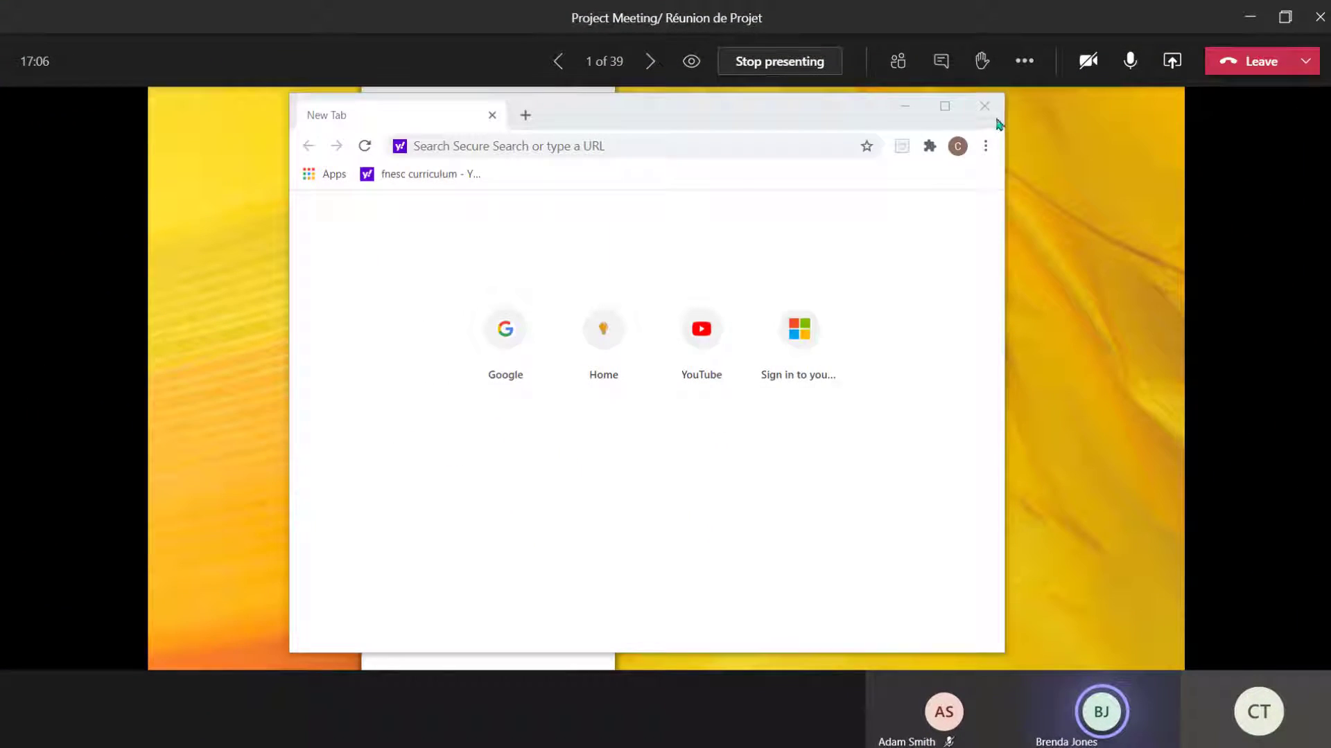
- Maximize the Chrome window with the blank new tab over the Teams meeting
left_click(947, 107)
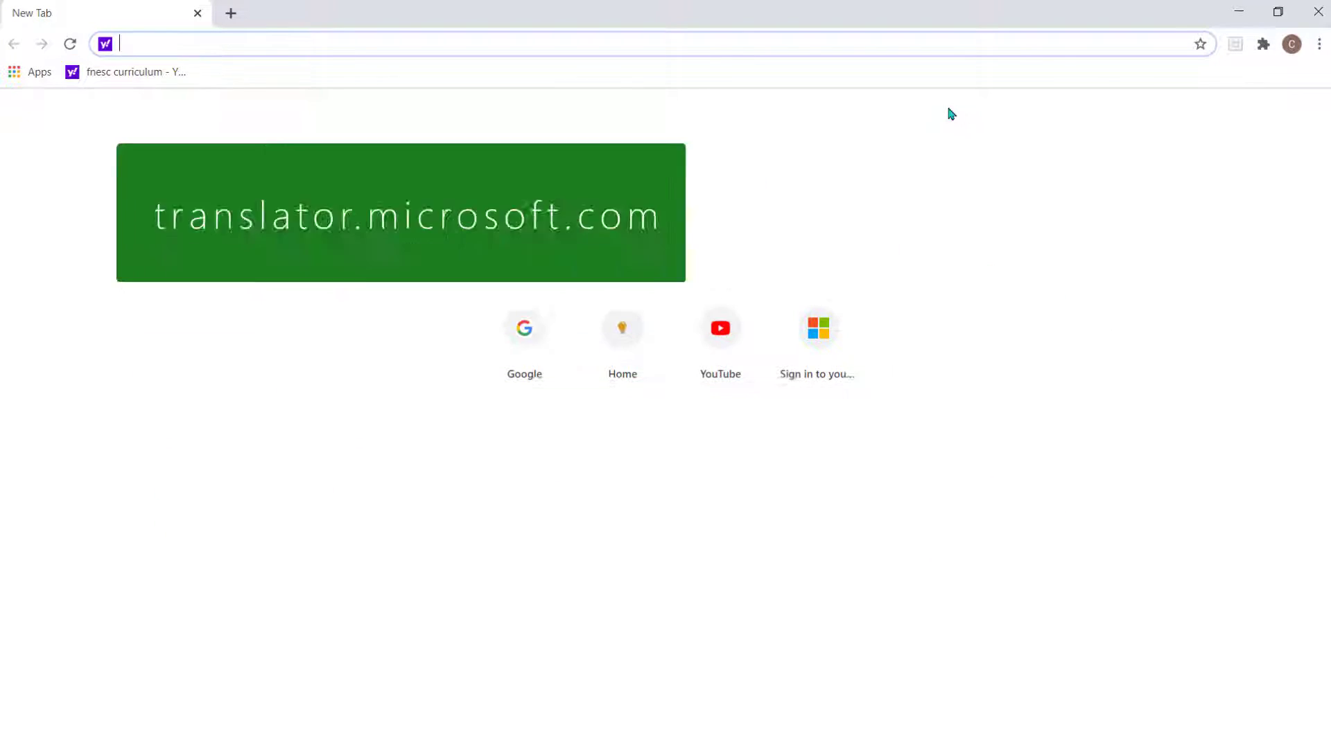
- Load translator.microsoft.com, choose Start conversation, and sign in with the Microsoft account e-mail and password
key("Return")
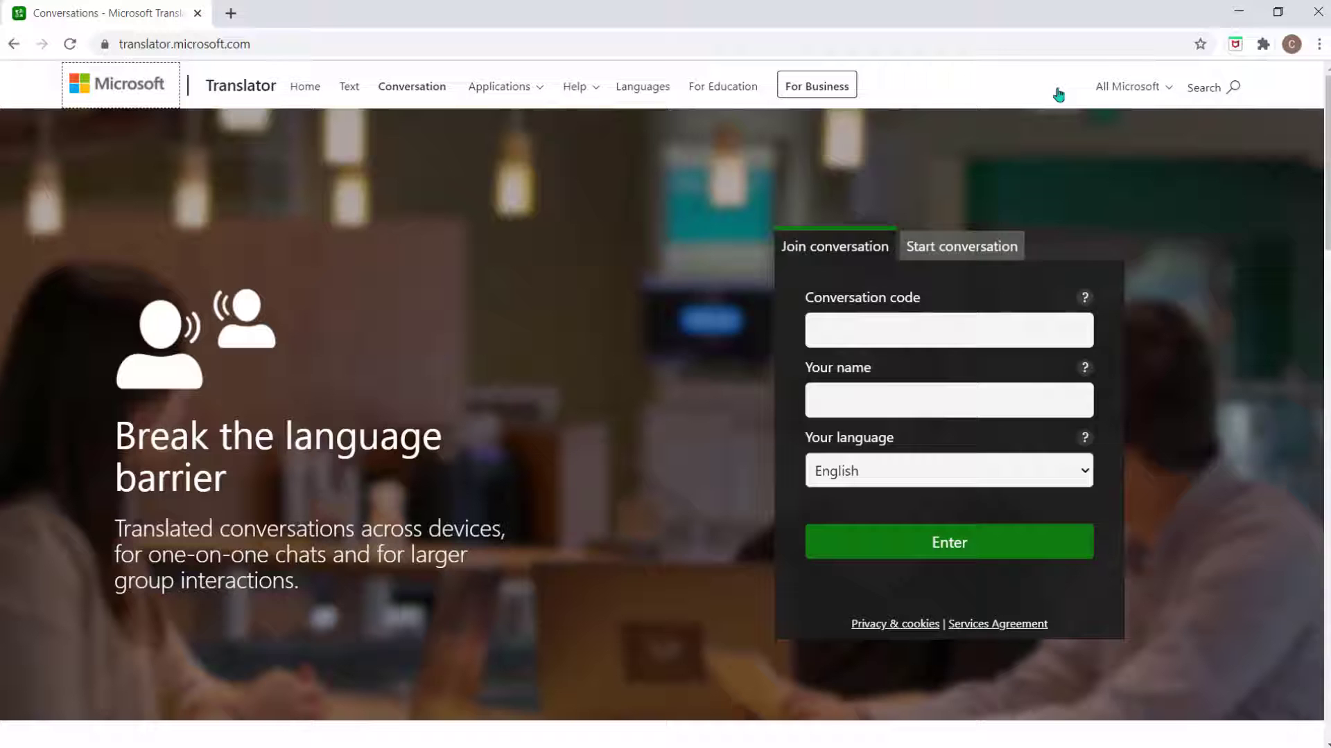
left_click(978, 248)
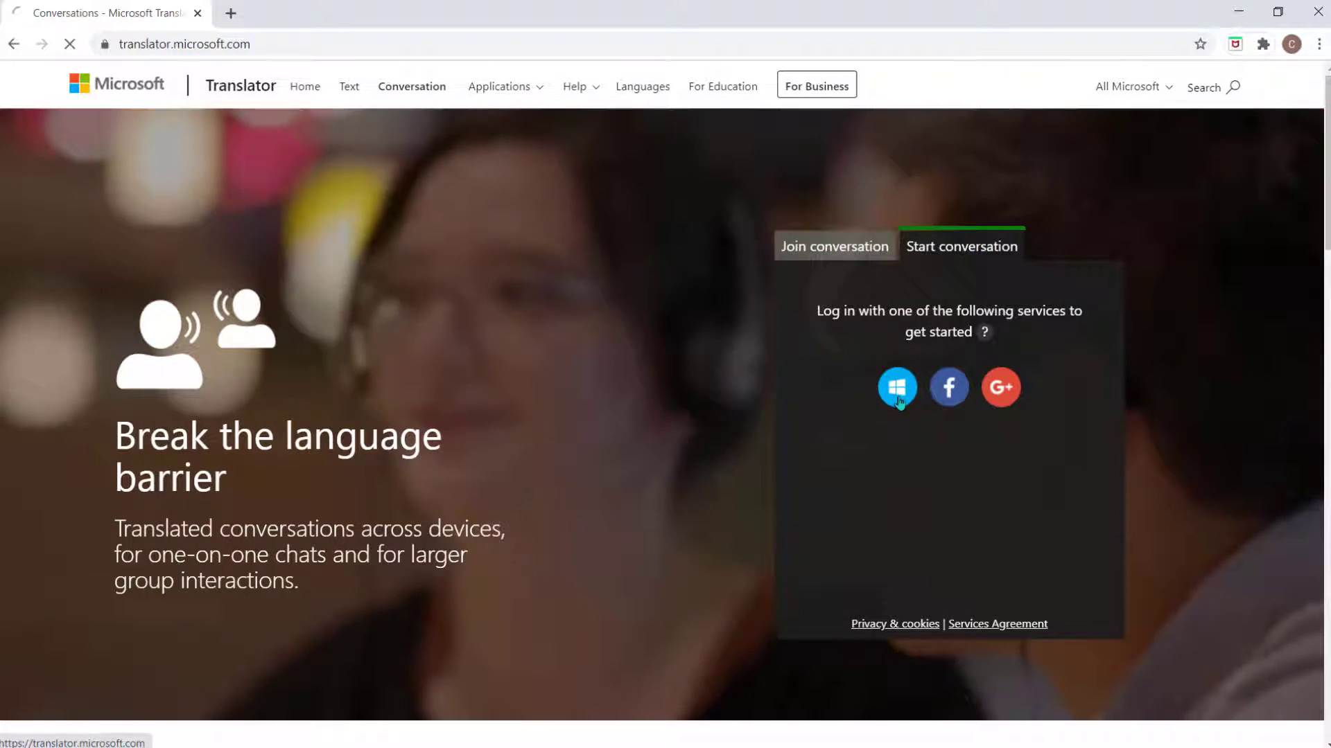
left_click(898, 400)
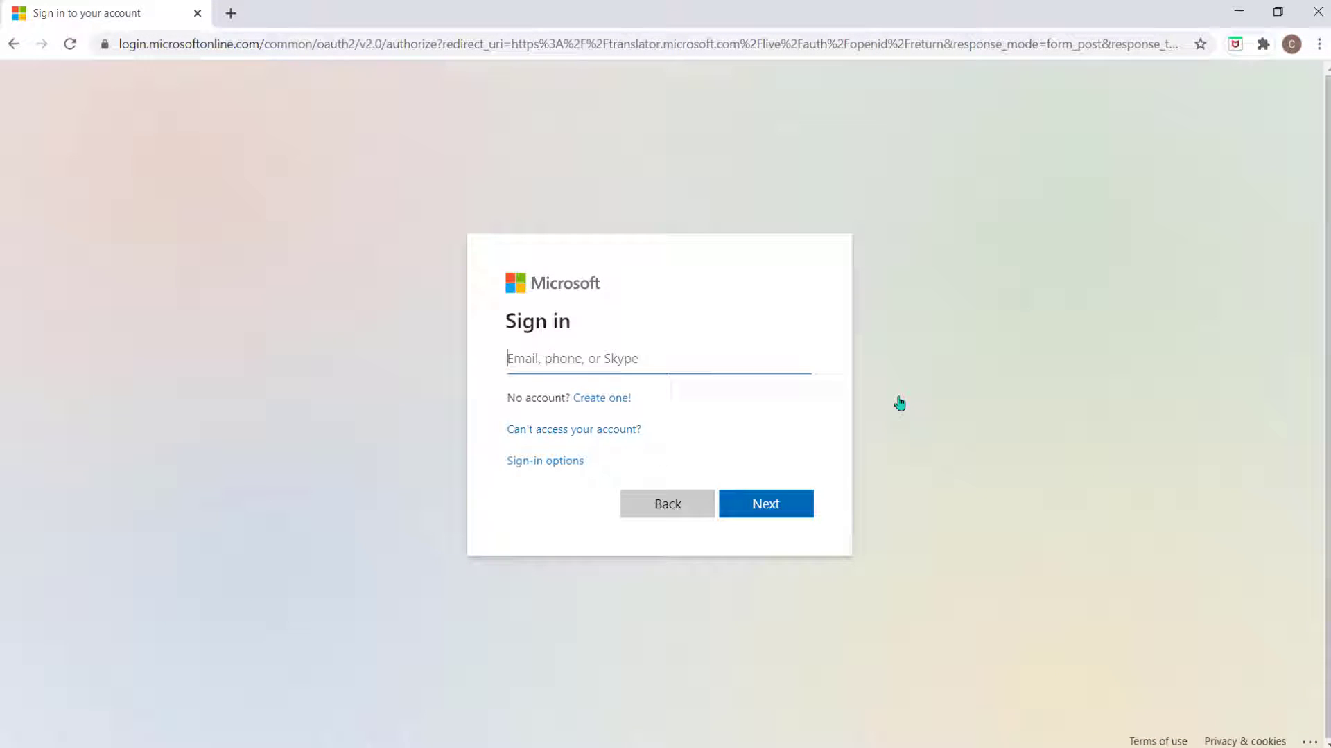
key("Return")
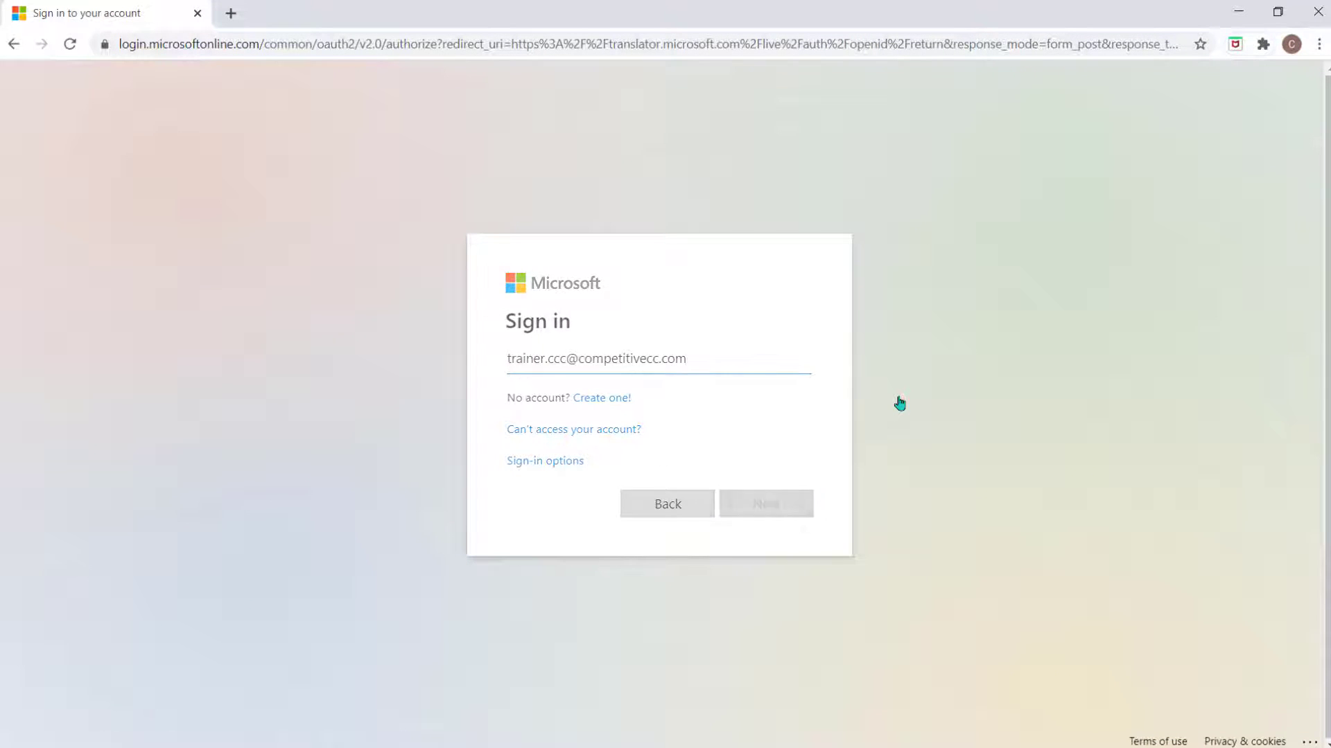
type("***************")
key("Return")
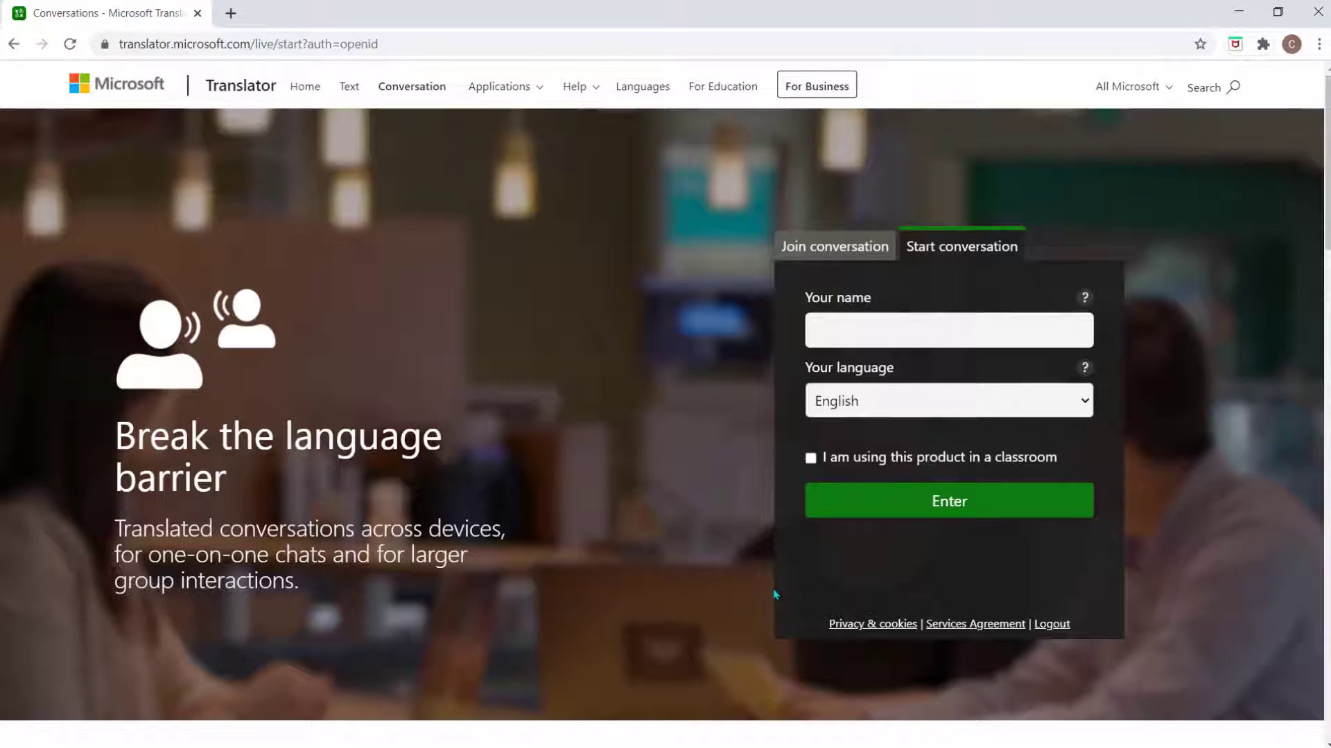
- Enter display name 'CT', keep English as the language, and start the conversation
left_click(885, 334)
type("CT")
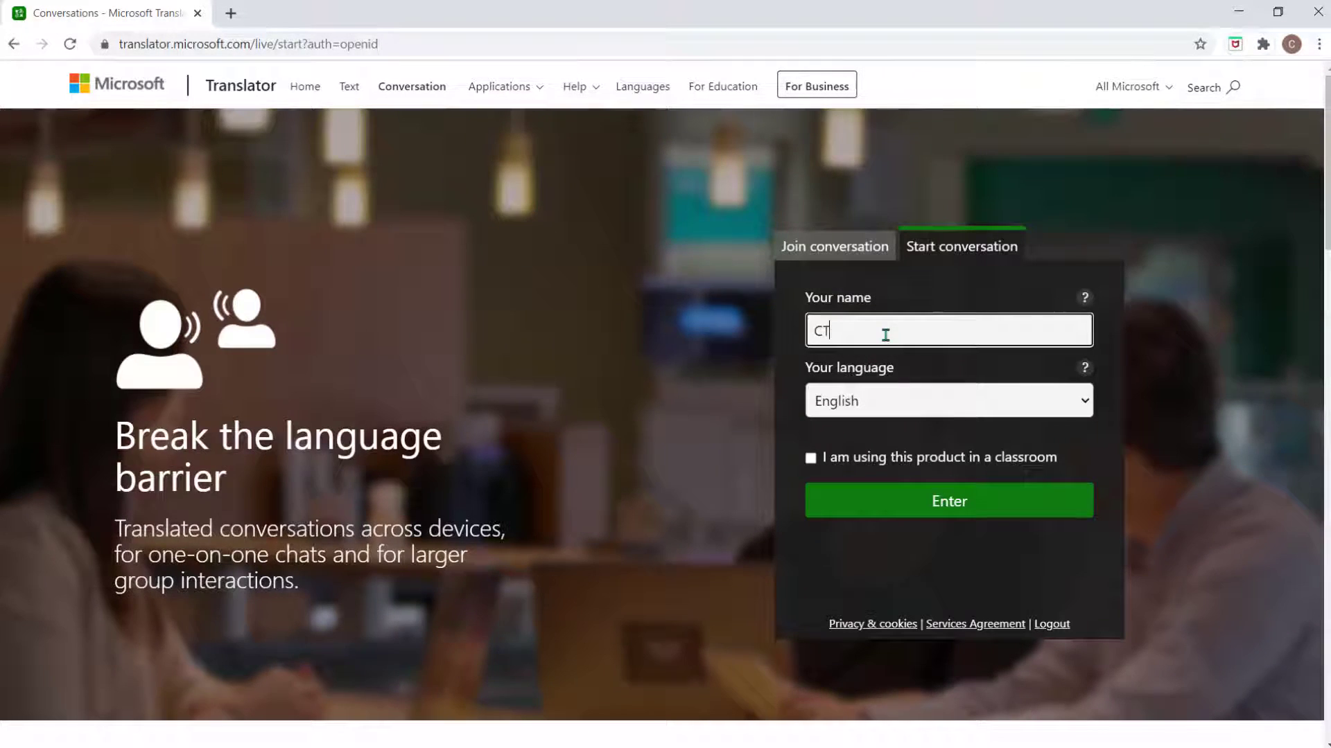
left_click(948, 401)
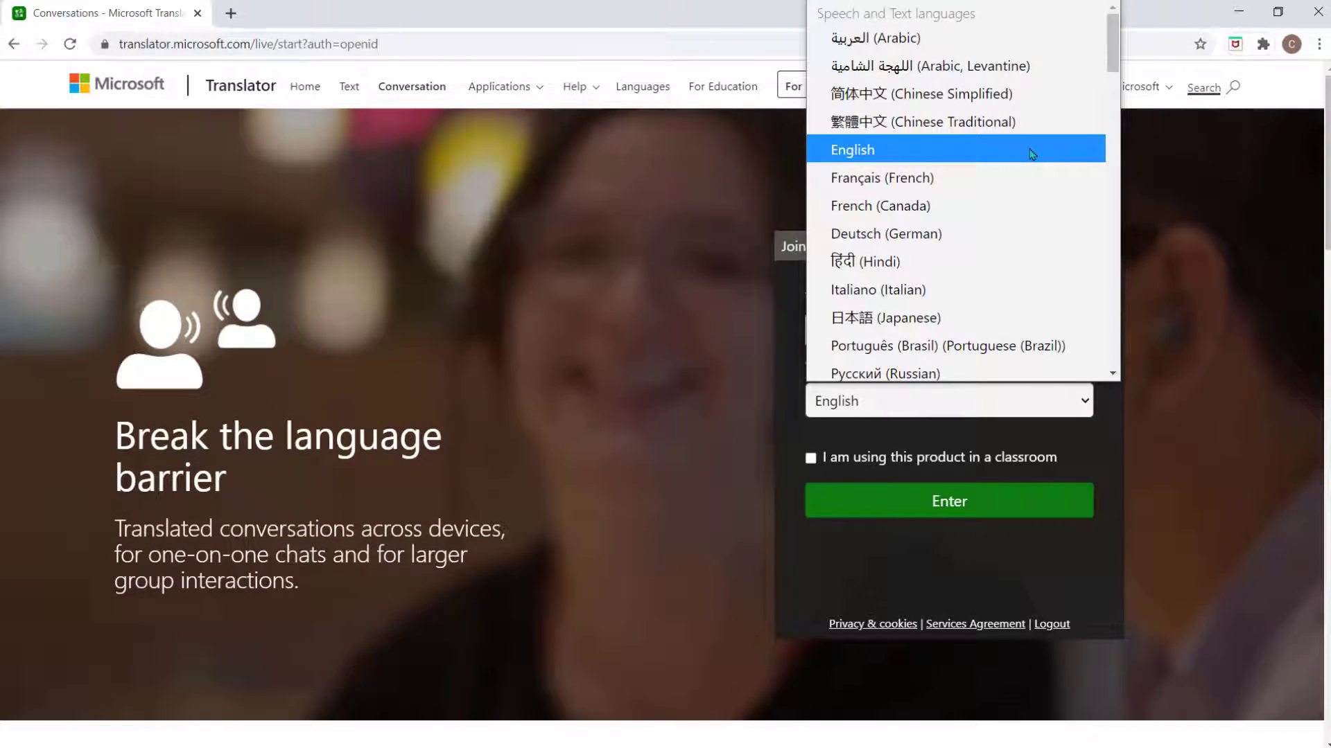
left_click(1033, 151)
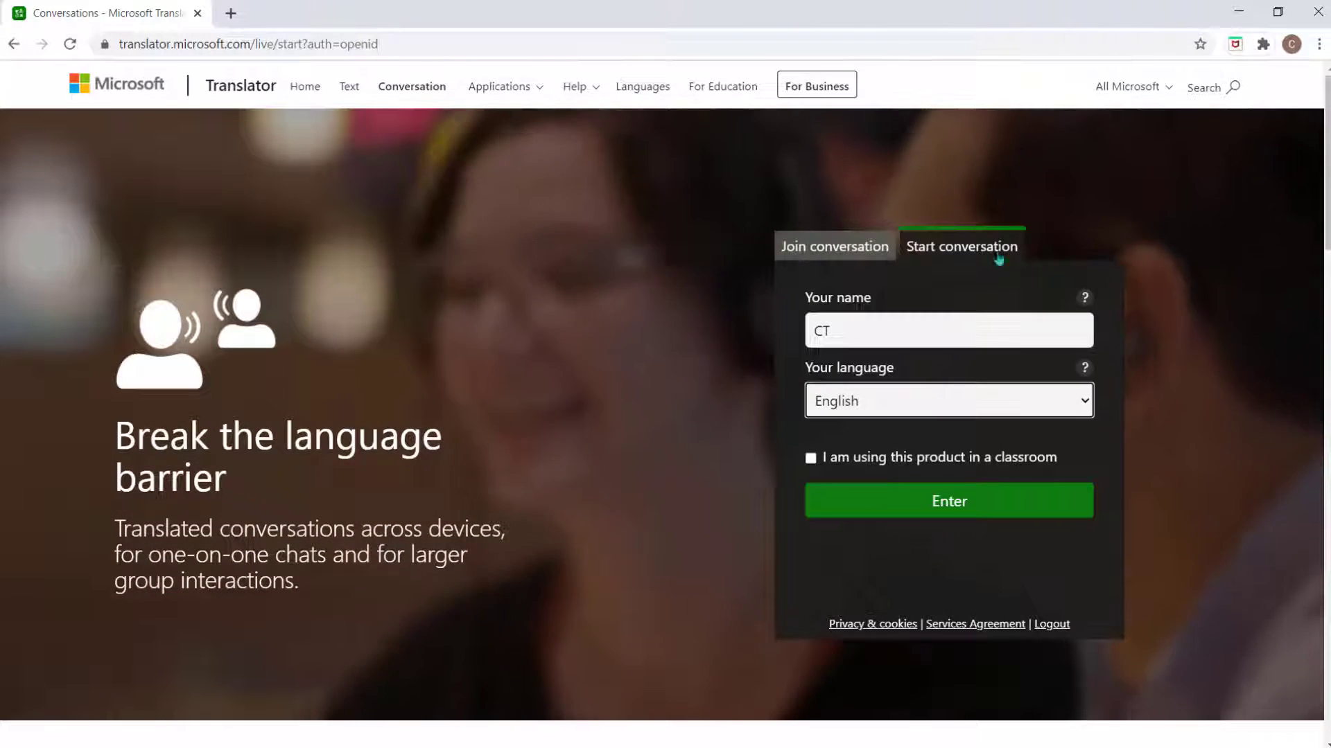
left_click(962, 513)
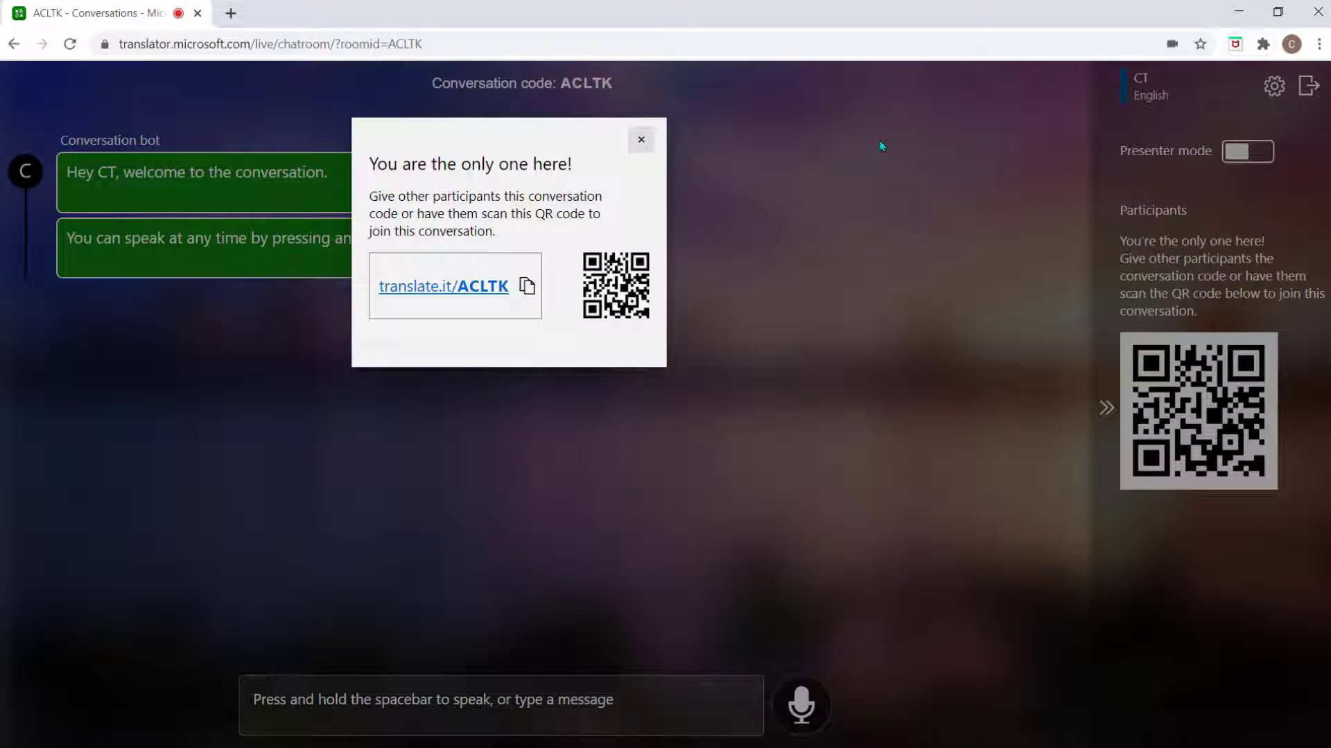
- Copy the translate.it join link from the 'You are the only one here!' popup
left_click(527, 295)
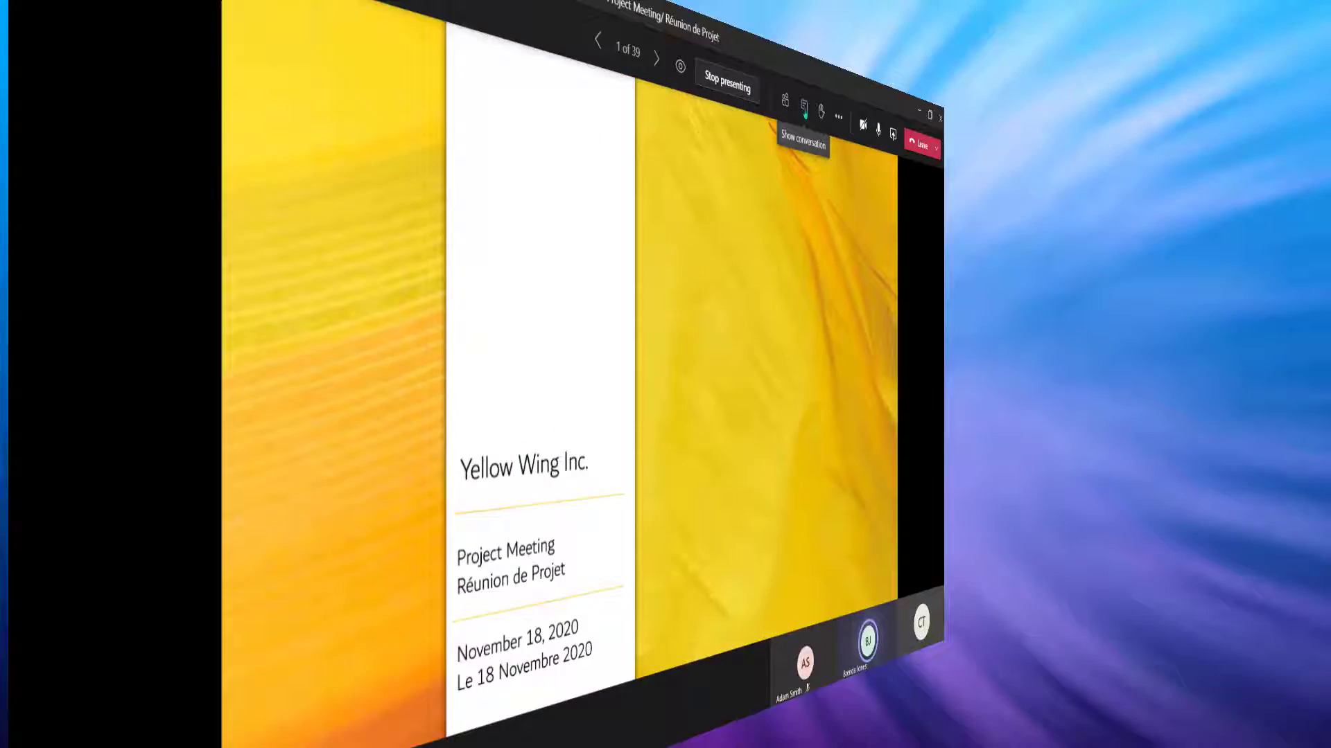
- Send 'To access the translator please use this link:' with the pasted conversation link on a new line
type("To")
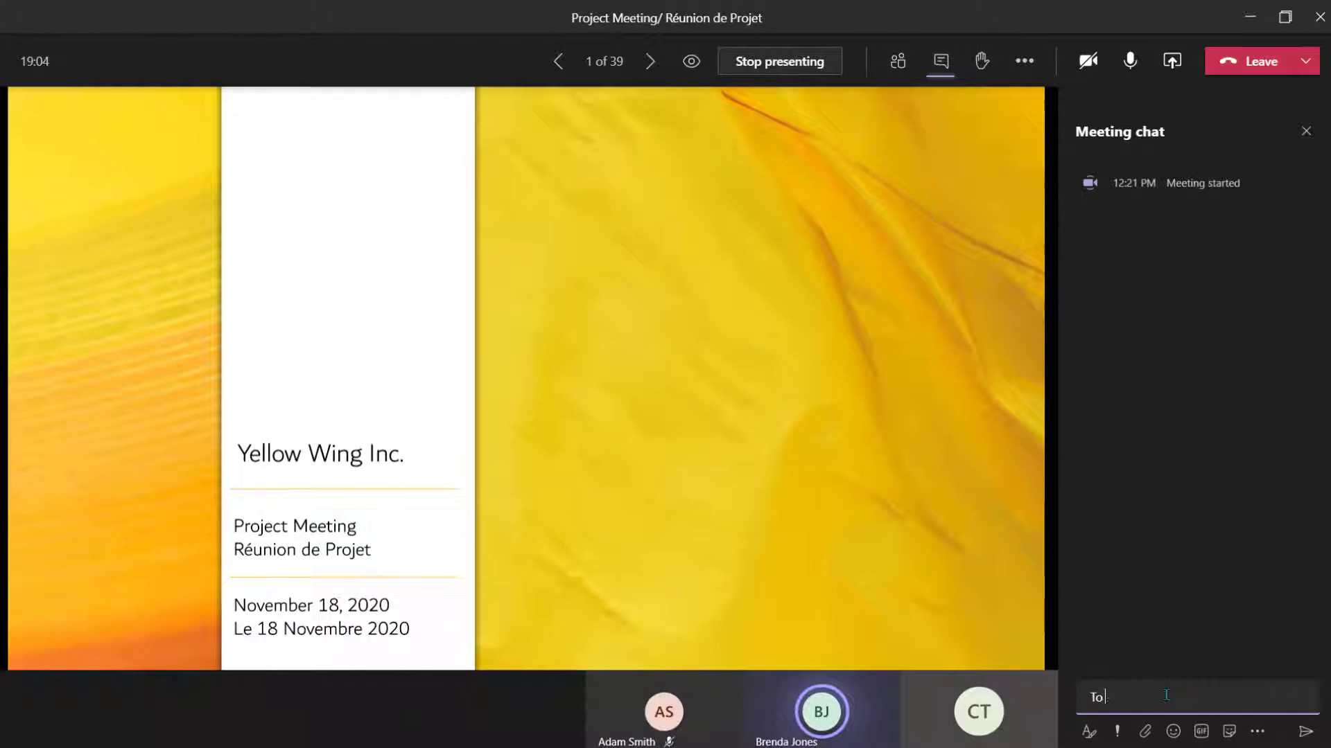
type(" access the translator please use this link:")
key("shift+Return")
key("shift+Return")
key("ctrl+v")
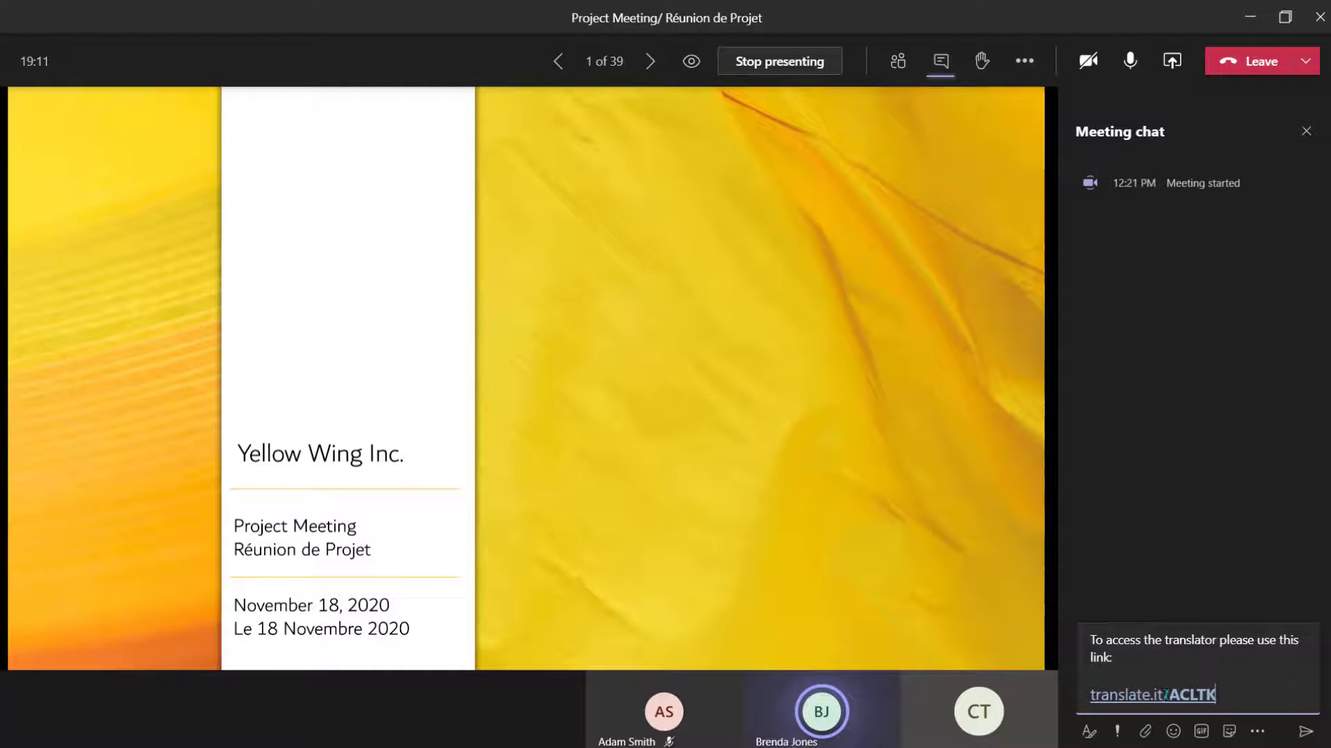
key("Return")
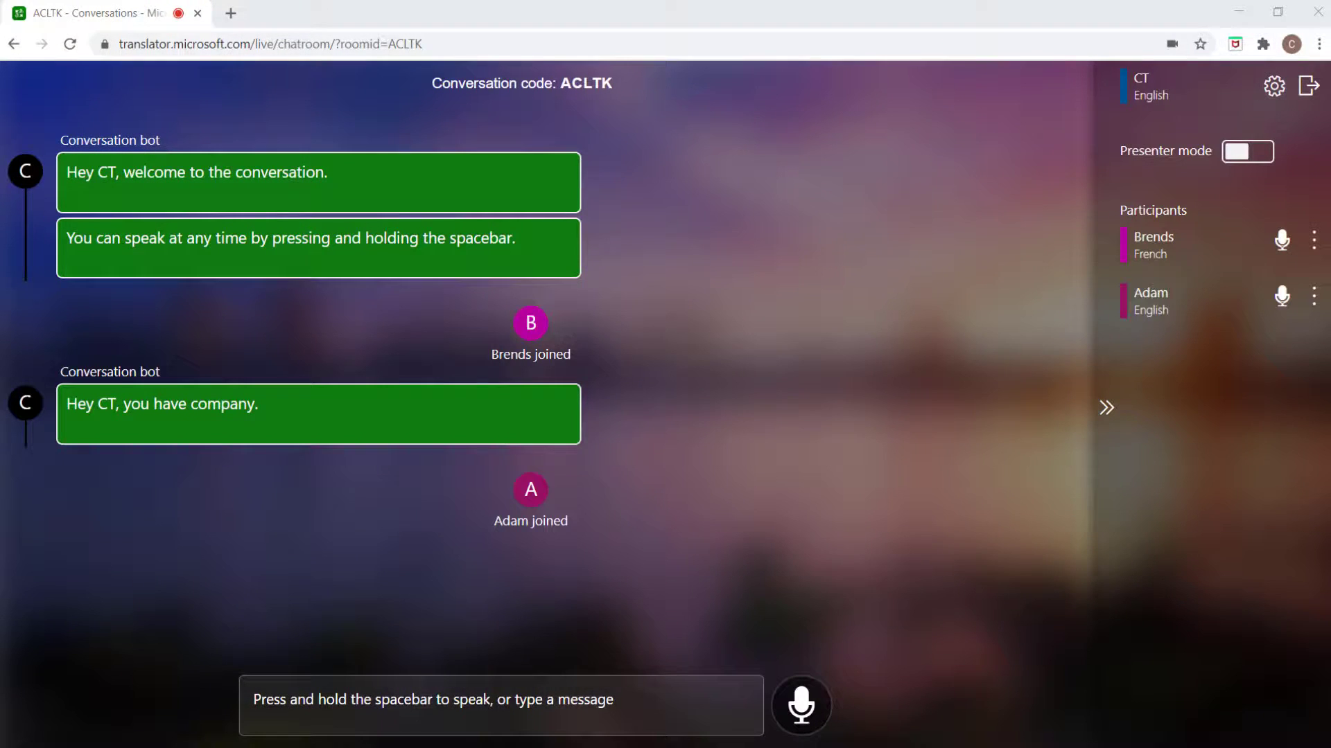
- Speak English messages via the microphone so they post in the Translator chat
left_click(810, 713)
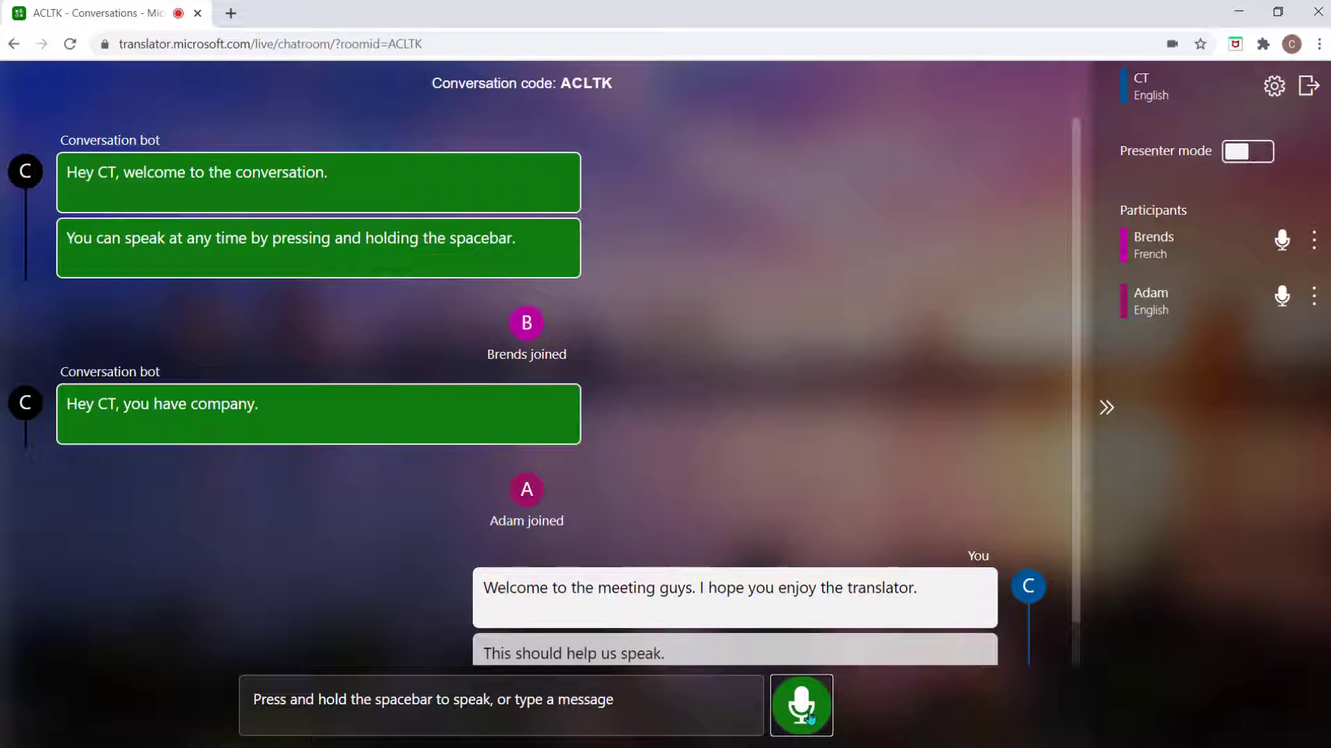
left_click(810, 717)
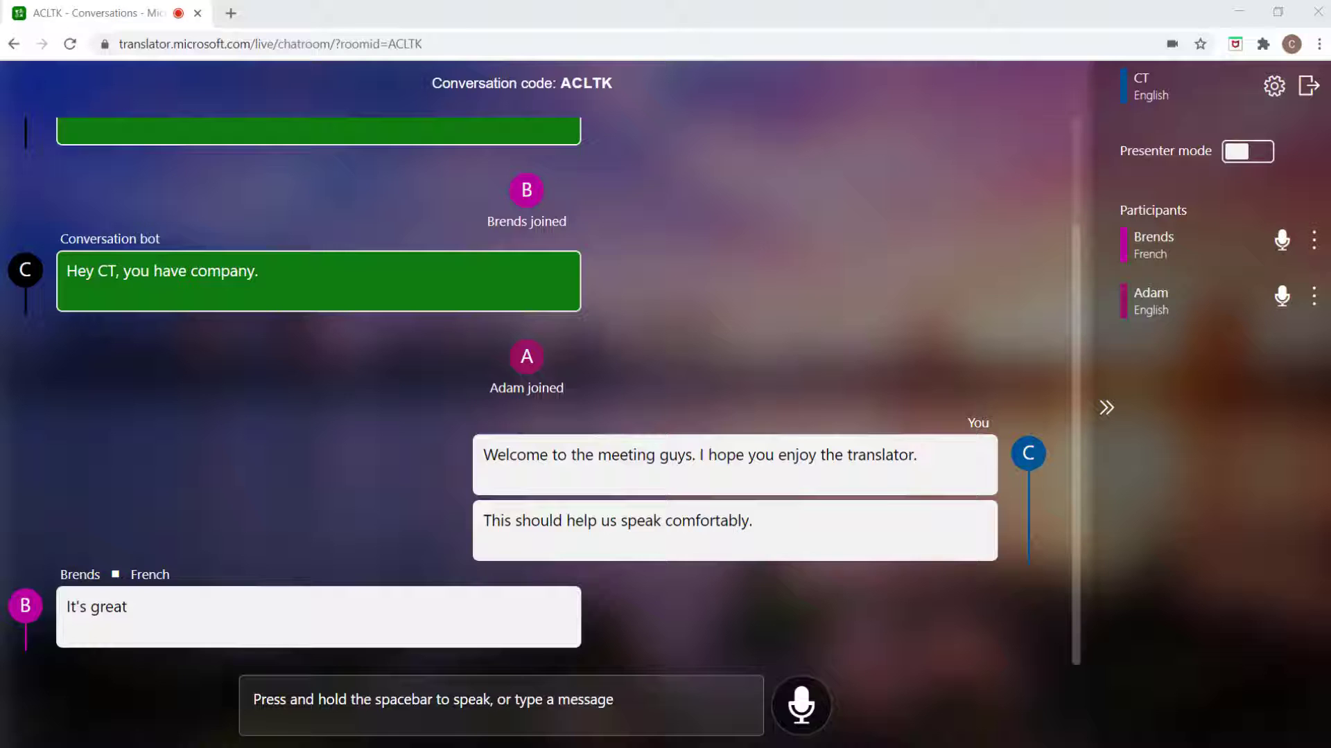
left_click(807, 721)
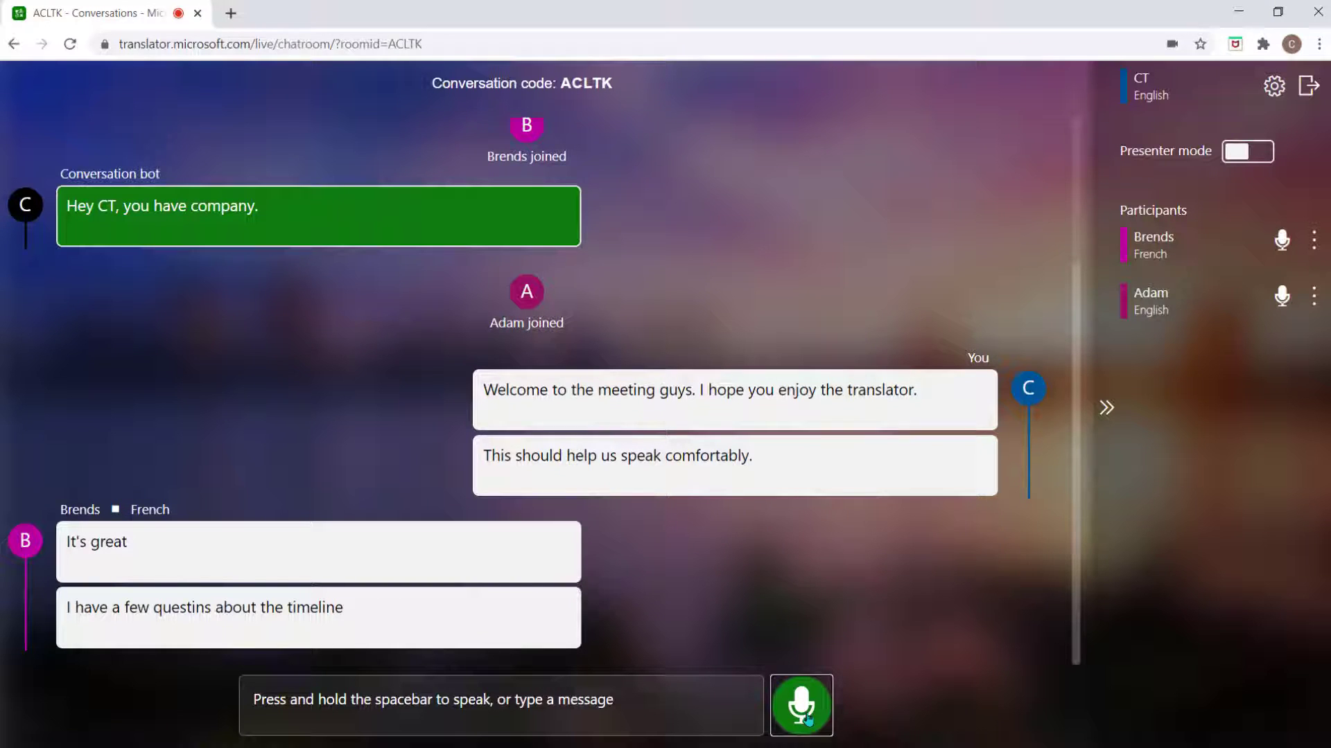
left_click(807, 721)
left_click(807, 720)
left_click(808, 721)
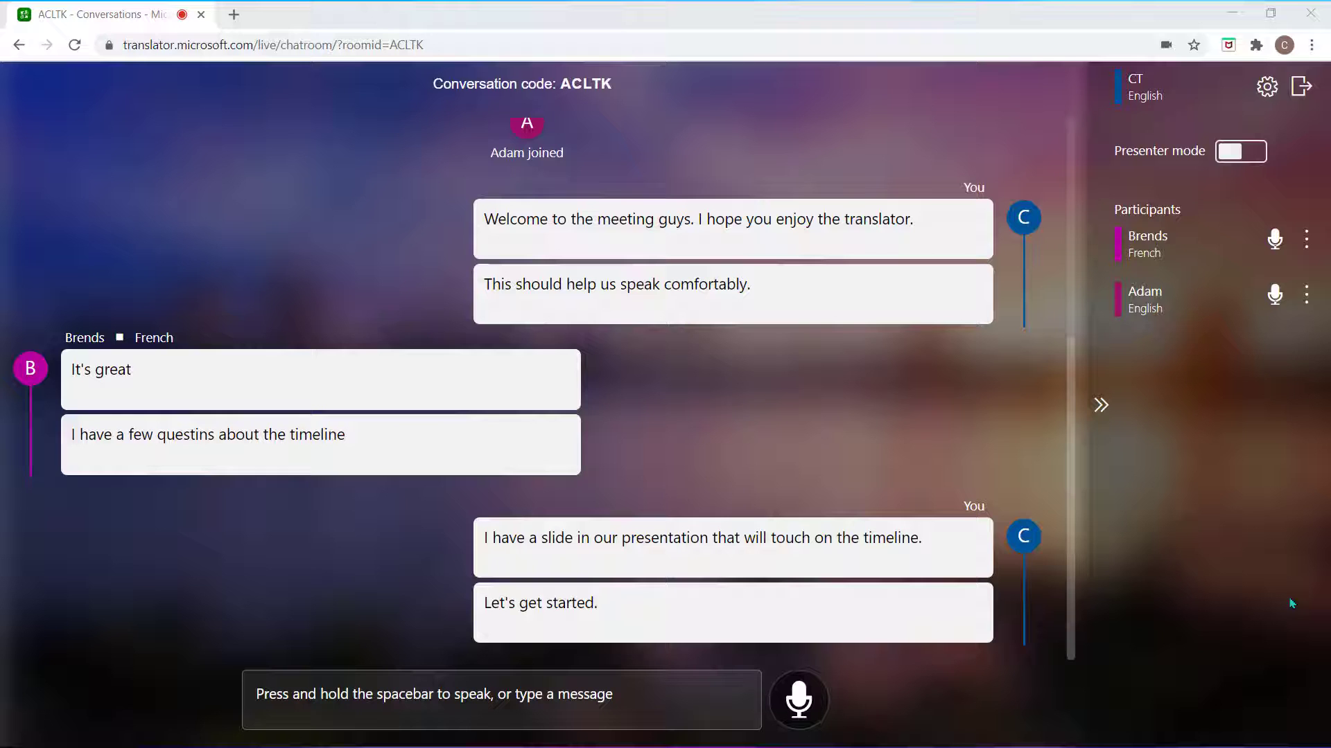
- Turn presenter mode on and back off, then open the conversation settings
left_click(1238, 152)
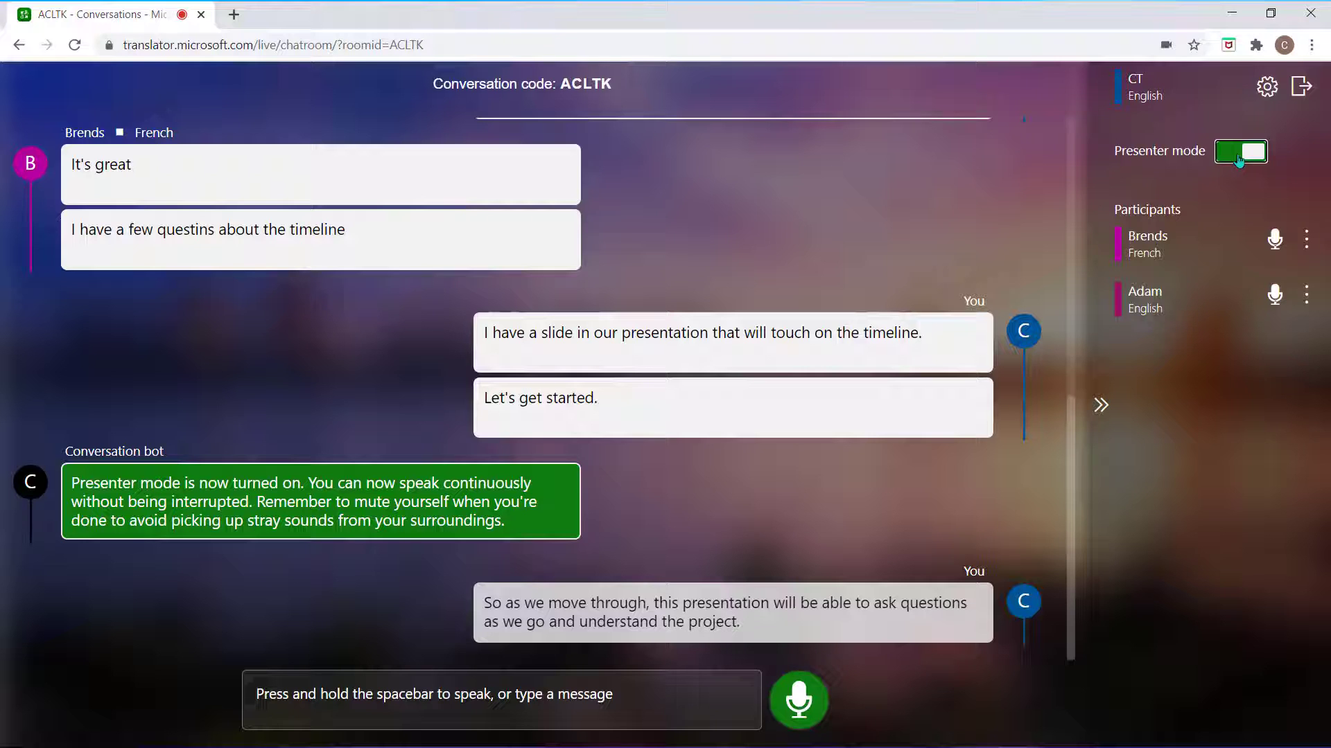
left_click(1239, 154)
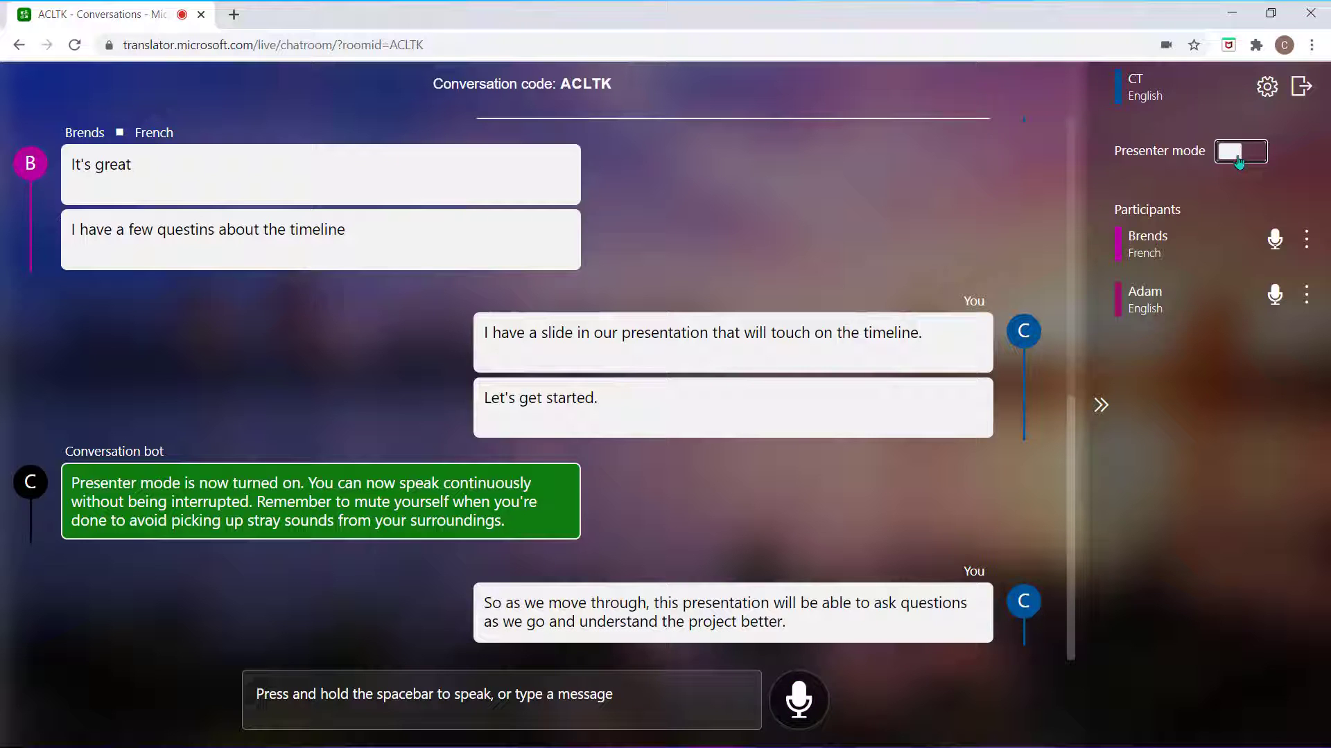
left_click(1265, 89)
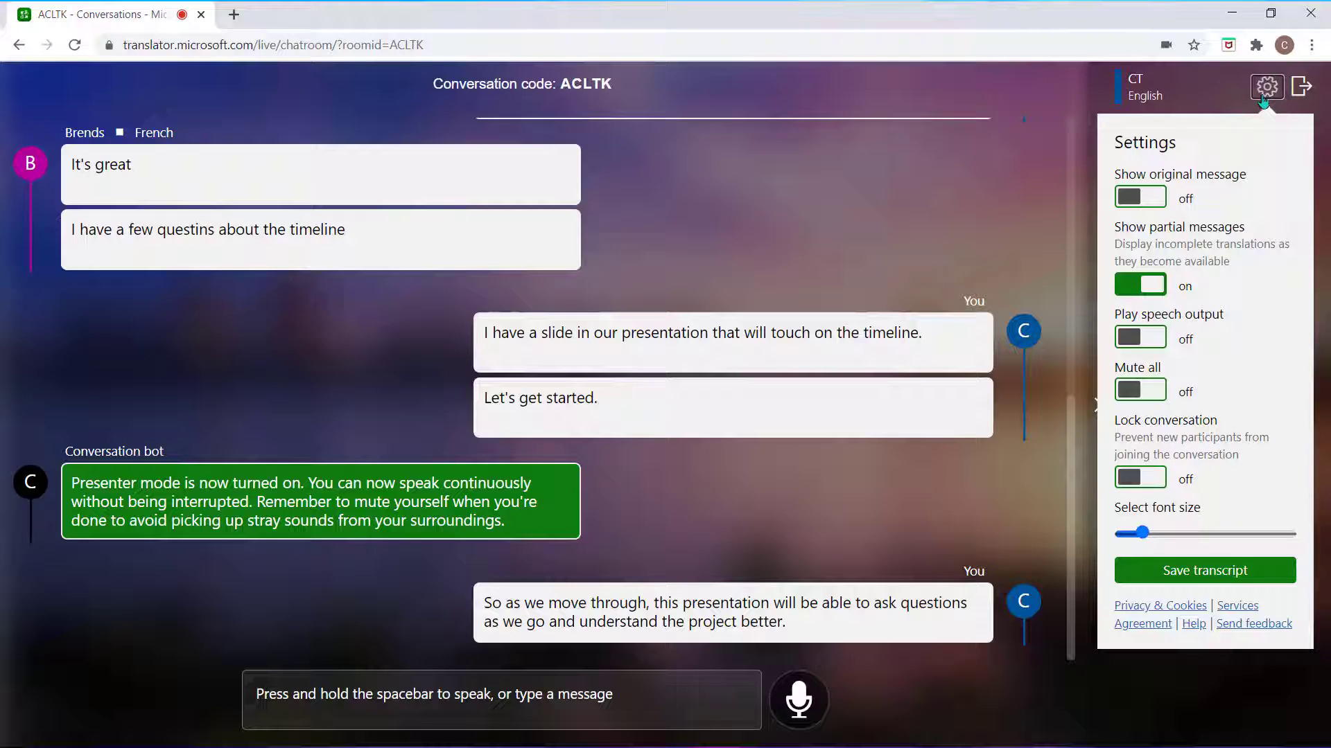
- Enable speech output, toggle Mute all, lock the conversation, enlarge text, and save transcript as ACLTK.txt
left_click(1165, 341)
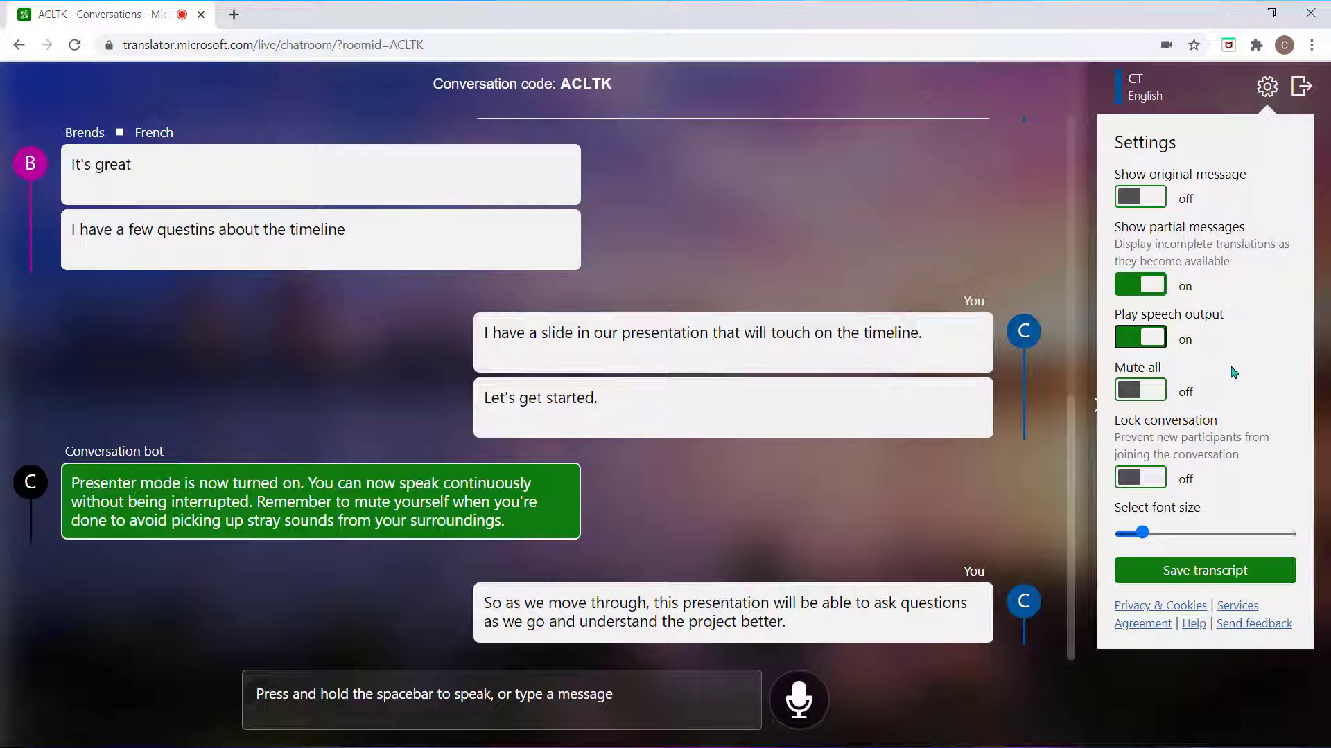
left_click(1157, 393)
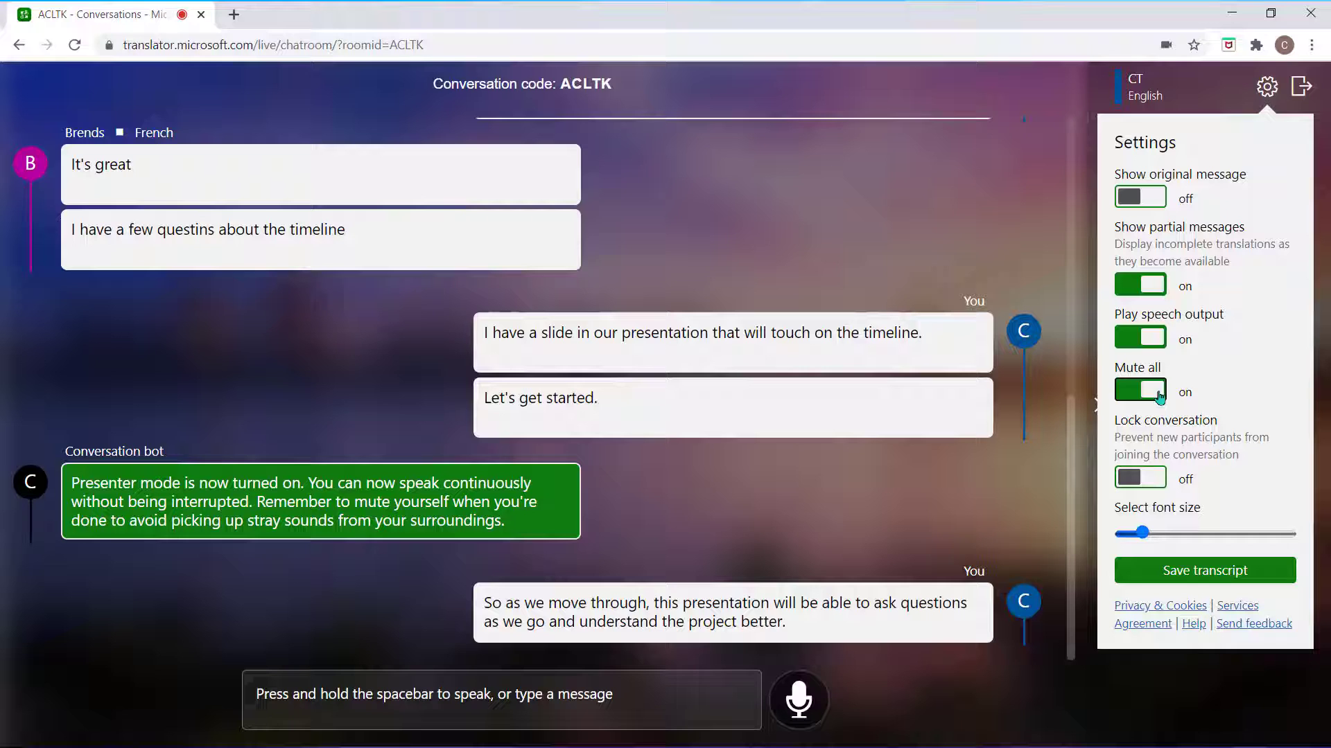
left_click(1159, 394)
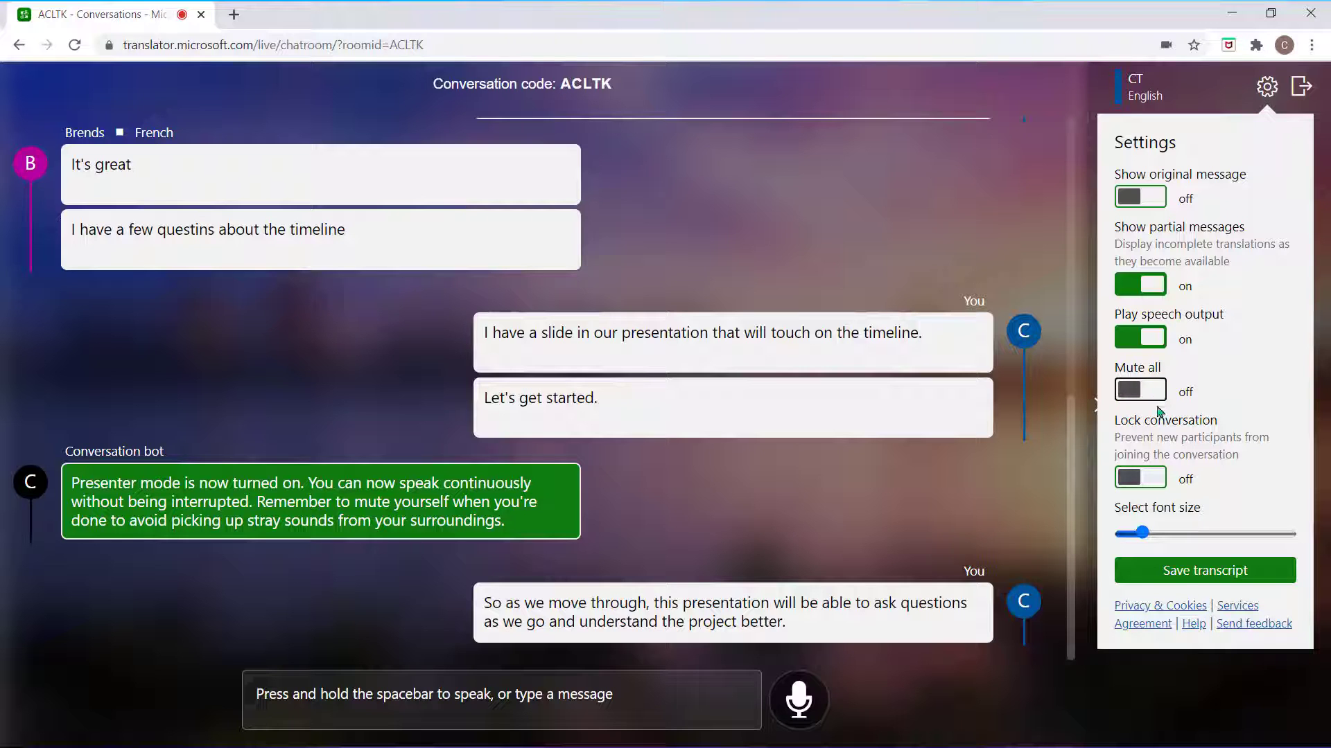
left_click(1157, 480)
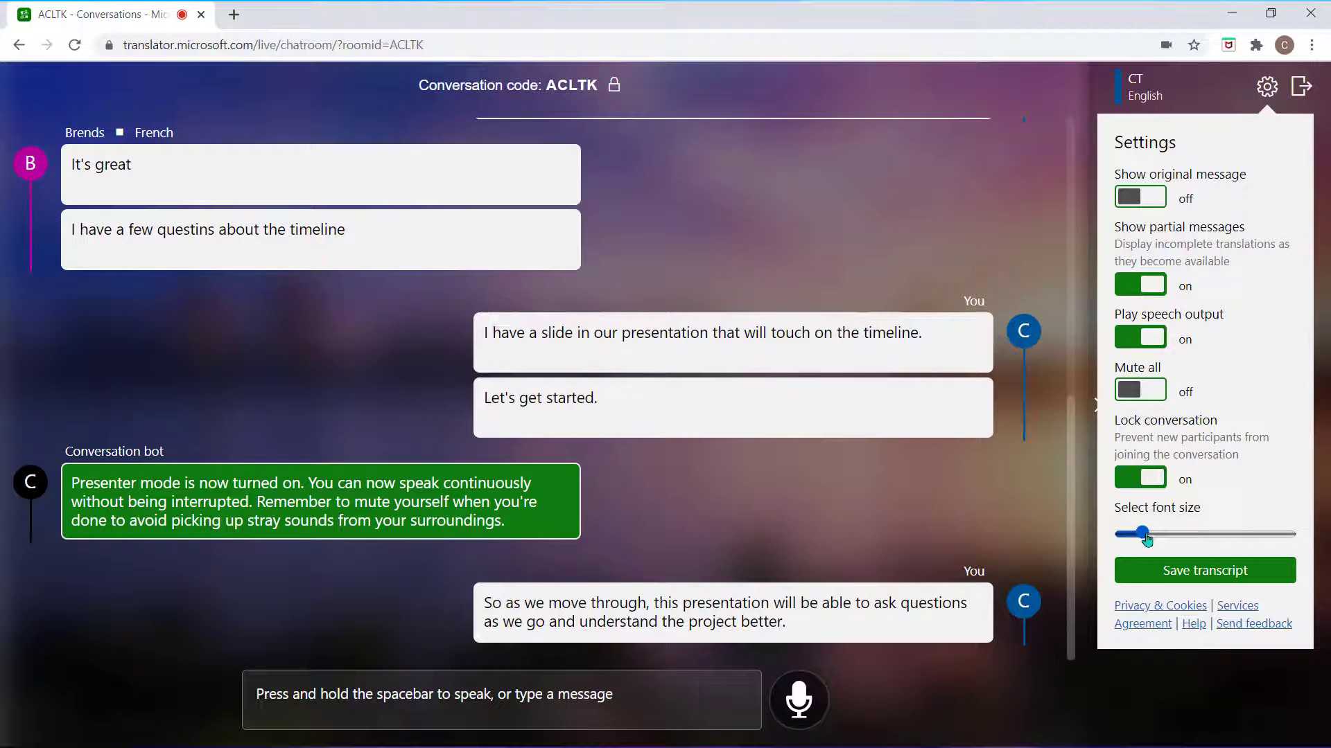
left_click_drag(1148, 539, 1164, 539)
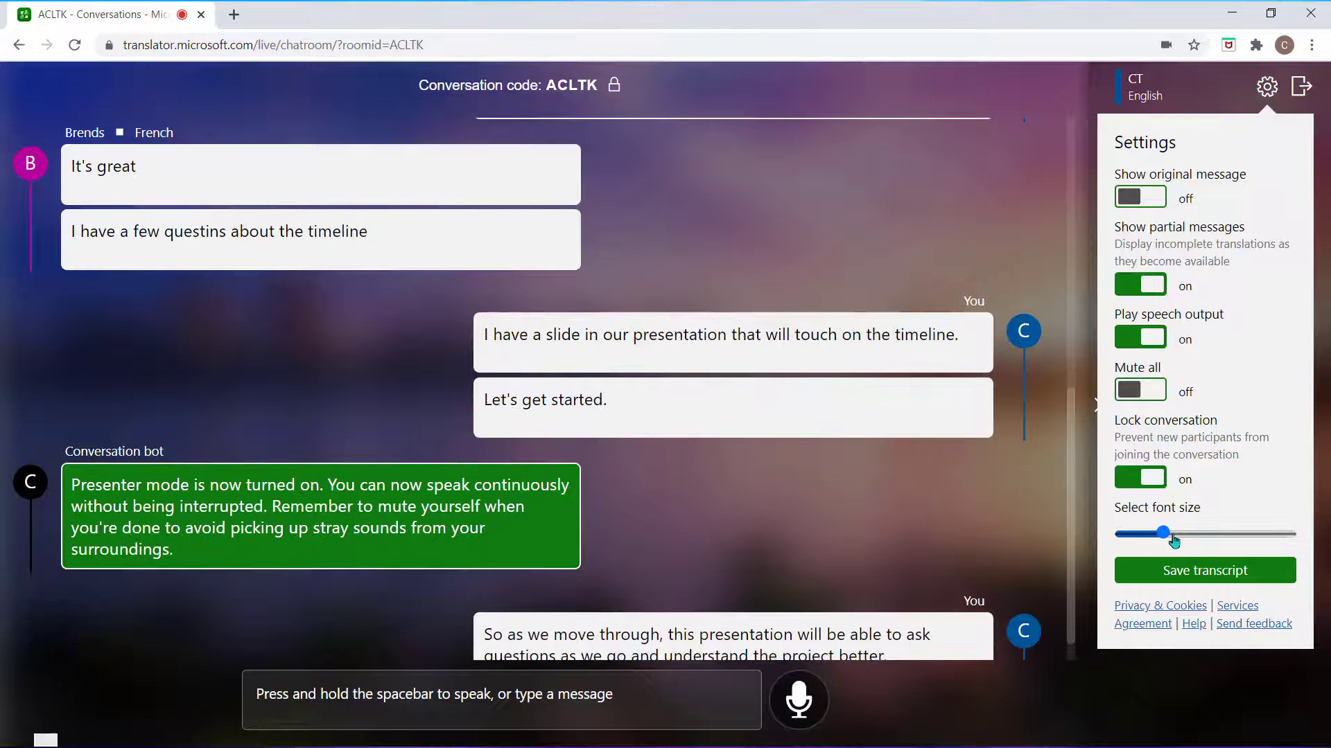
left_click(1189, 582)
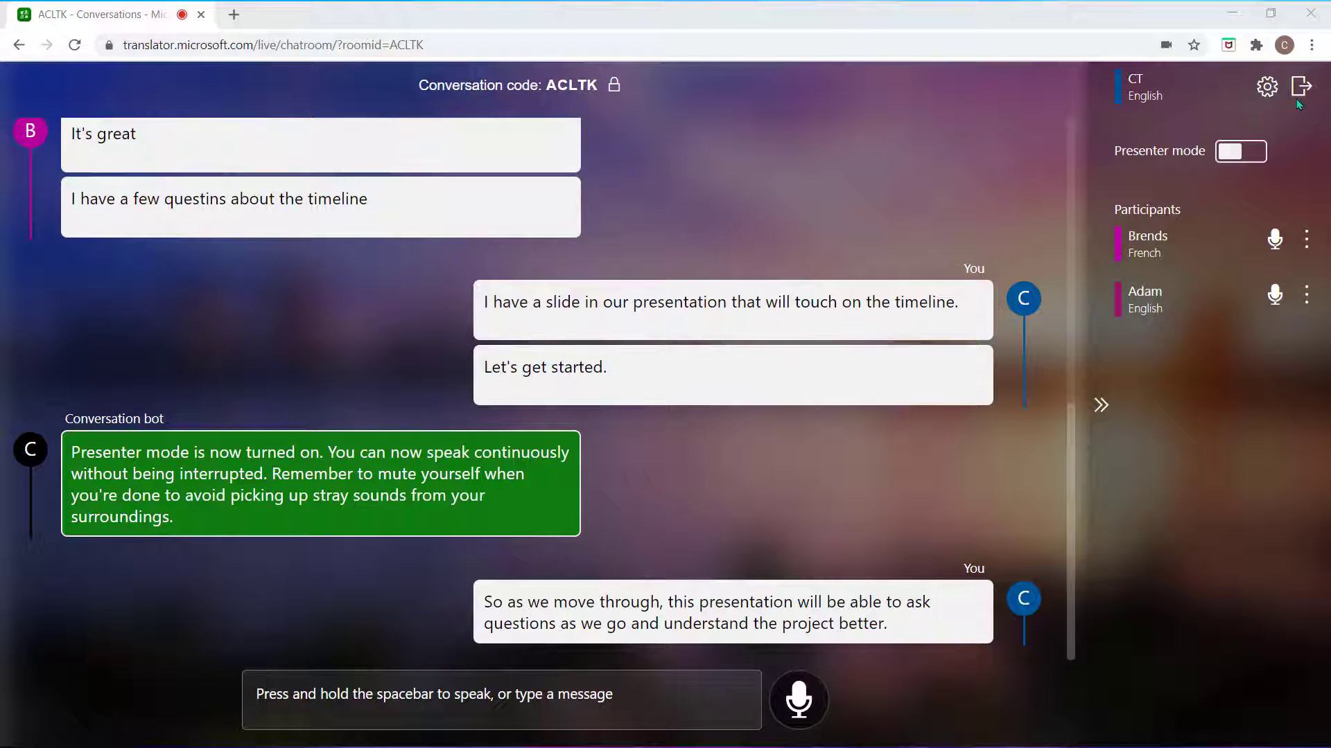
- Snap the Translator conversation to the right half, Teams meeting to the left, and widen Teams
left_click_drag(438, 14, 1329, 211)
left_click(134, 105)
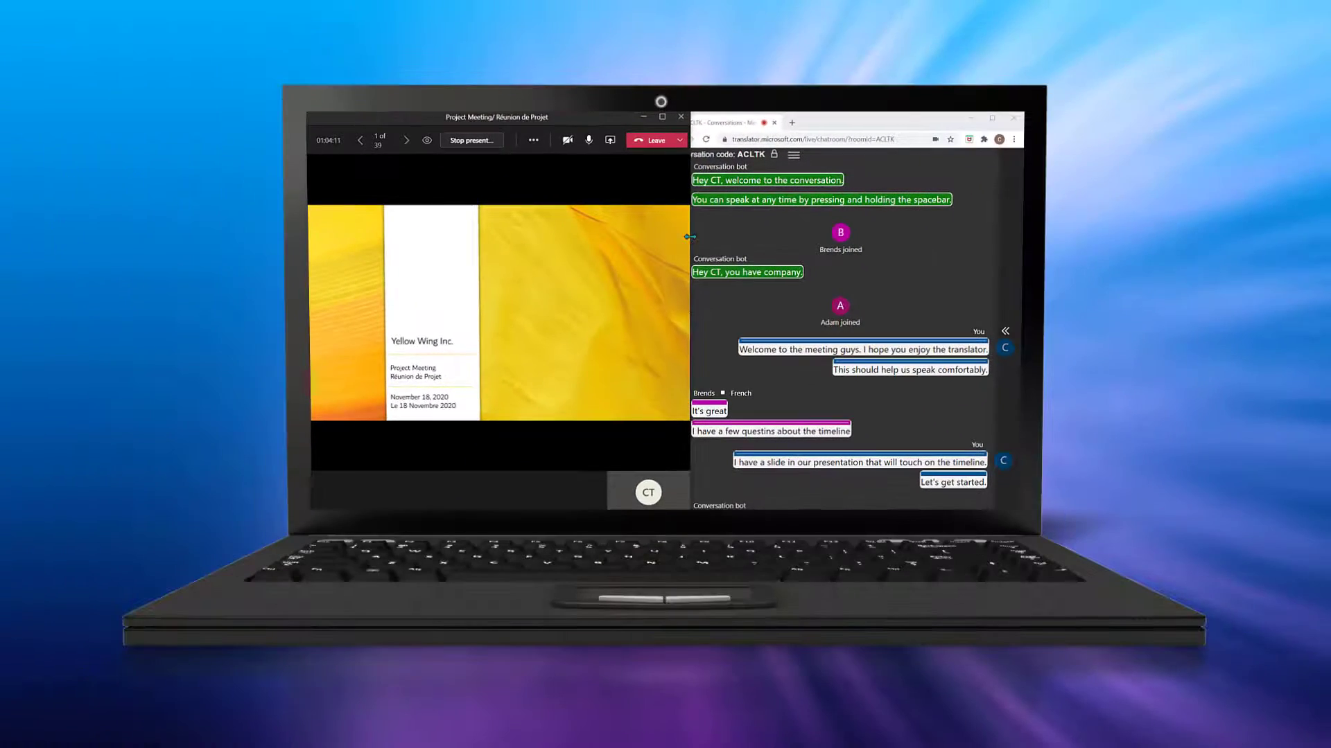
left_click_drag(689, 236, 724, 237)
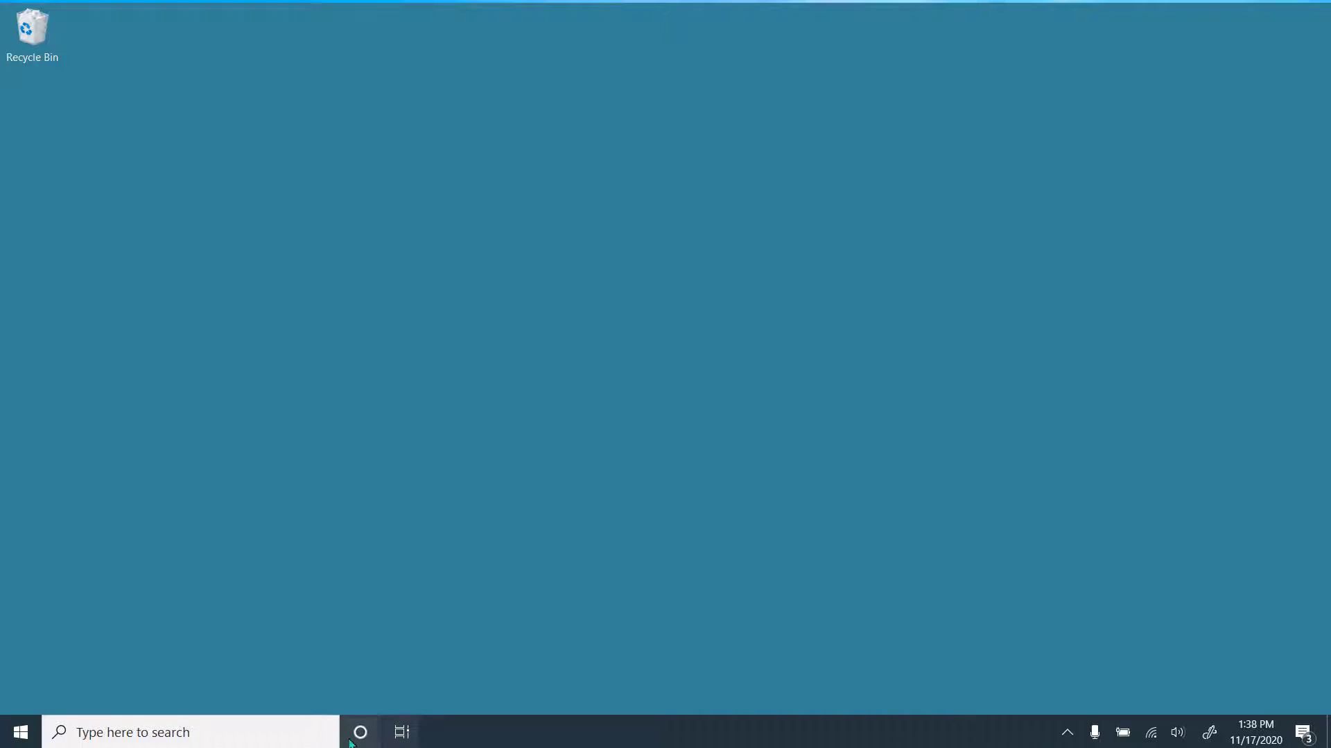
- Search 'transla' from the taskbar and launch the Windows Translator app
left_click(289, 729)
type("transla")
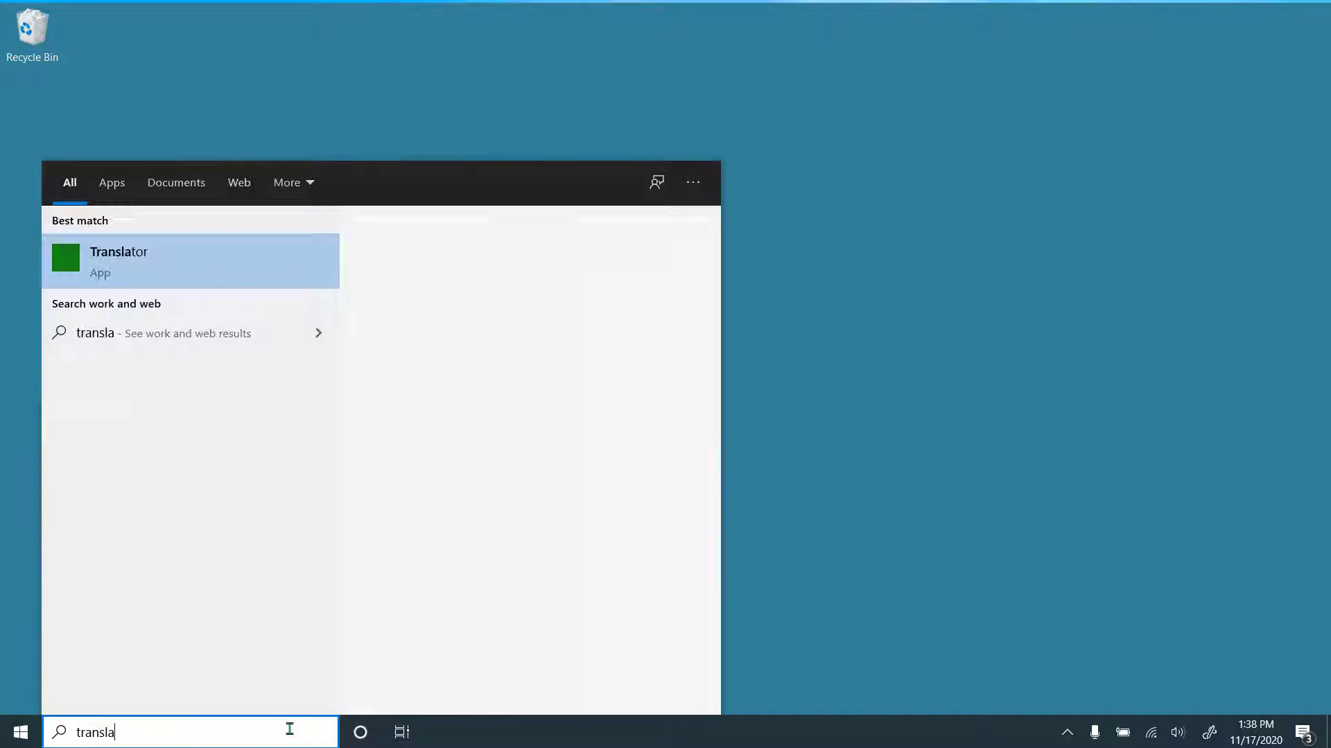
key("Return")
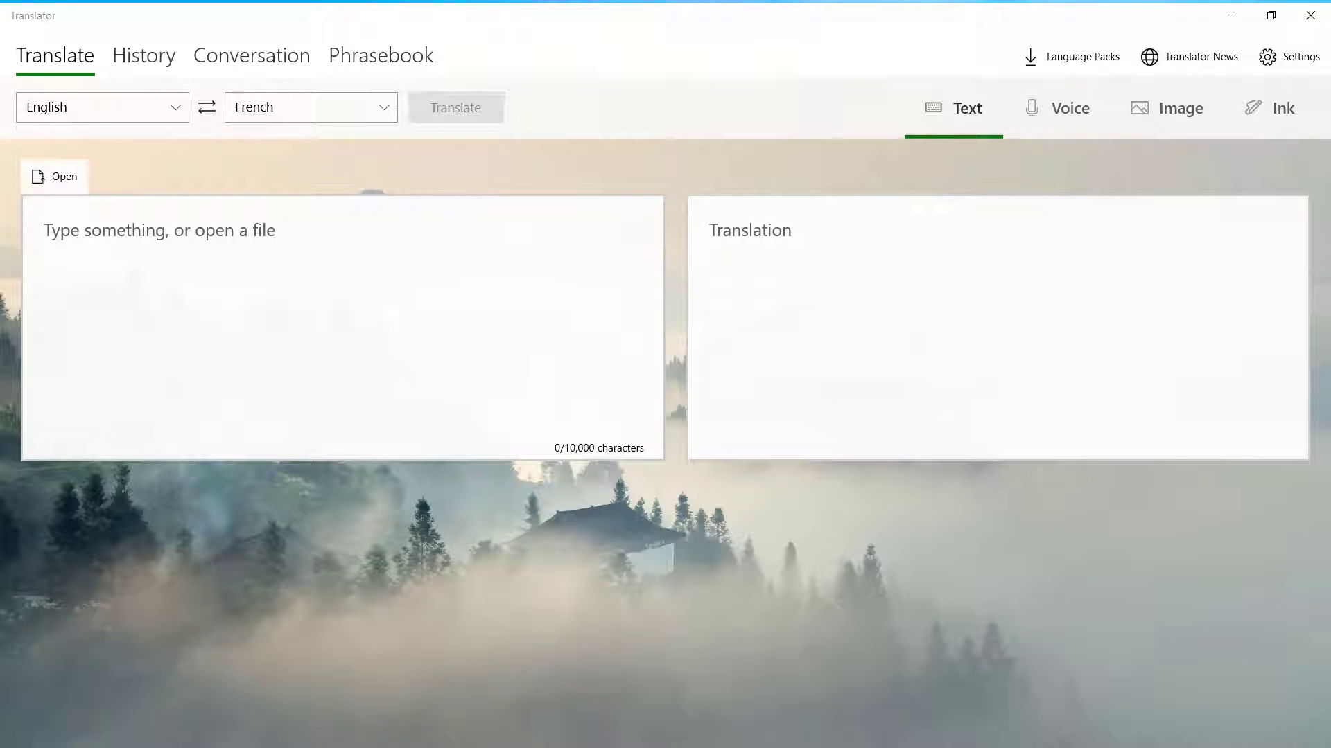
- Set English as source and French as target, then enter 'Can we meet on Friday?'
left_click(176, 119)
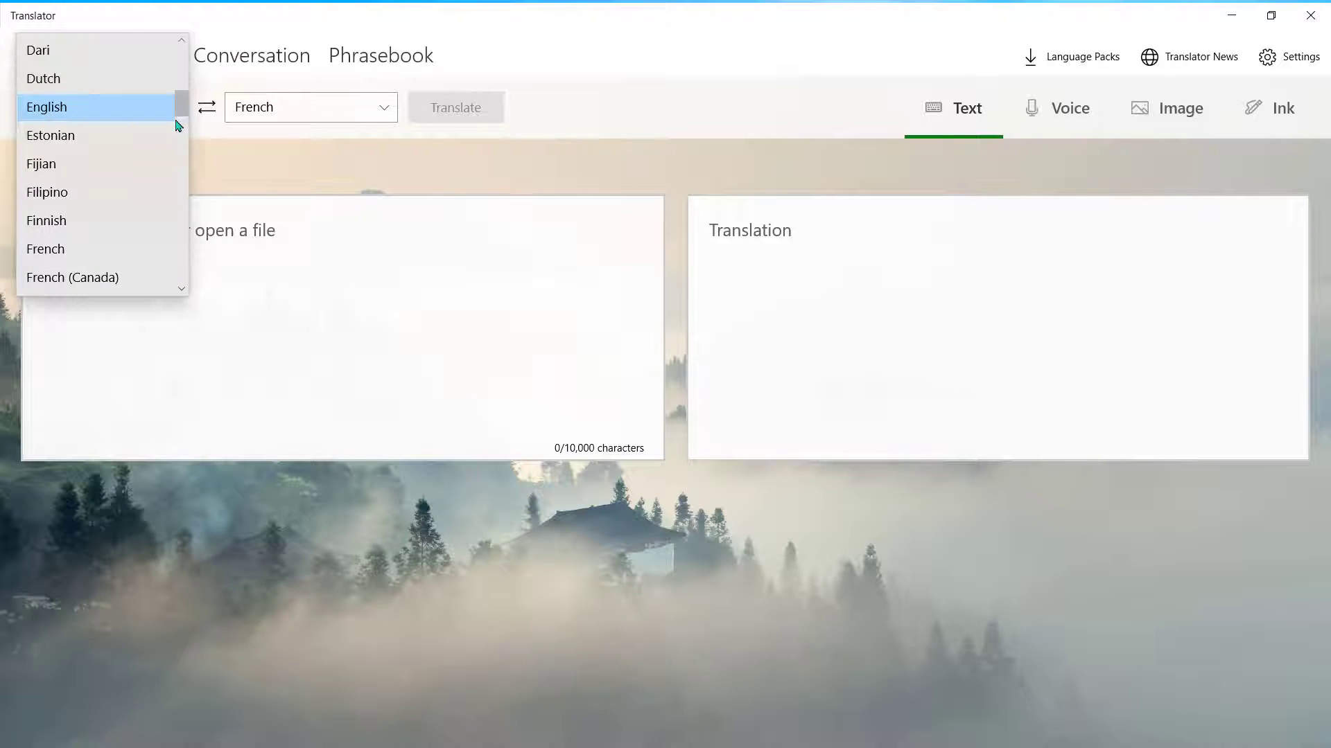
left_click(163, 111)
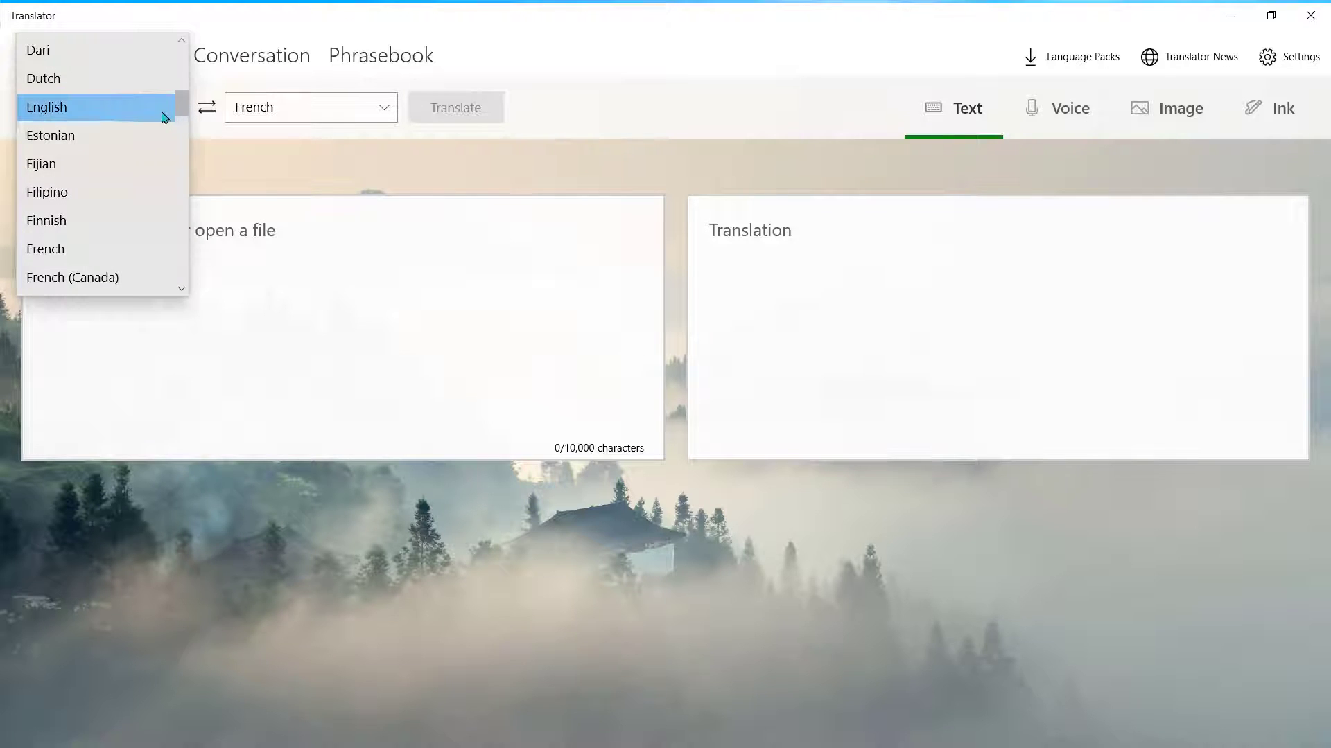
left_click(385, 115)
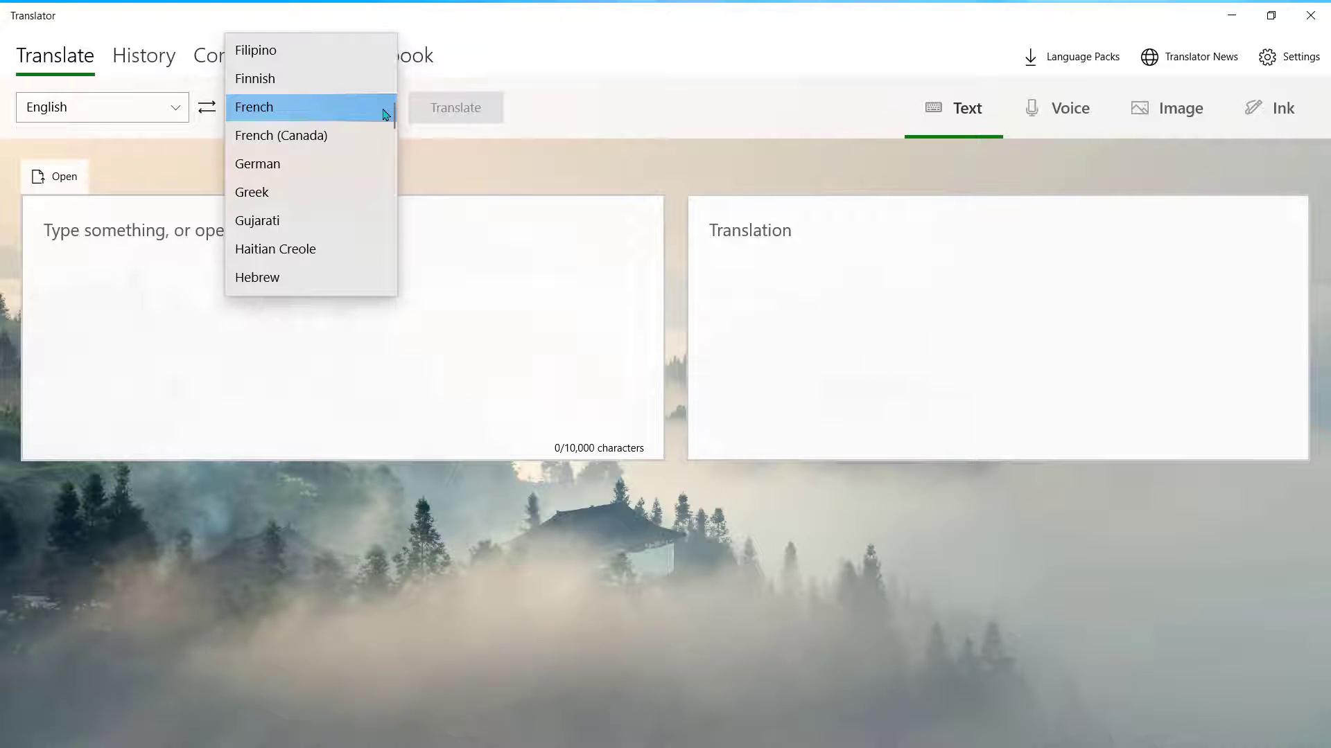
left_click(386, 115)
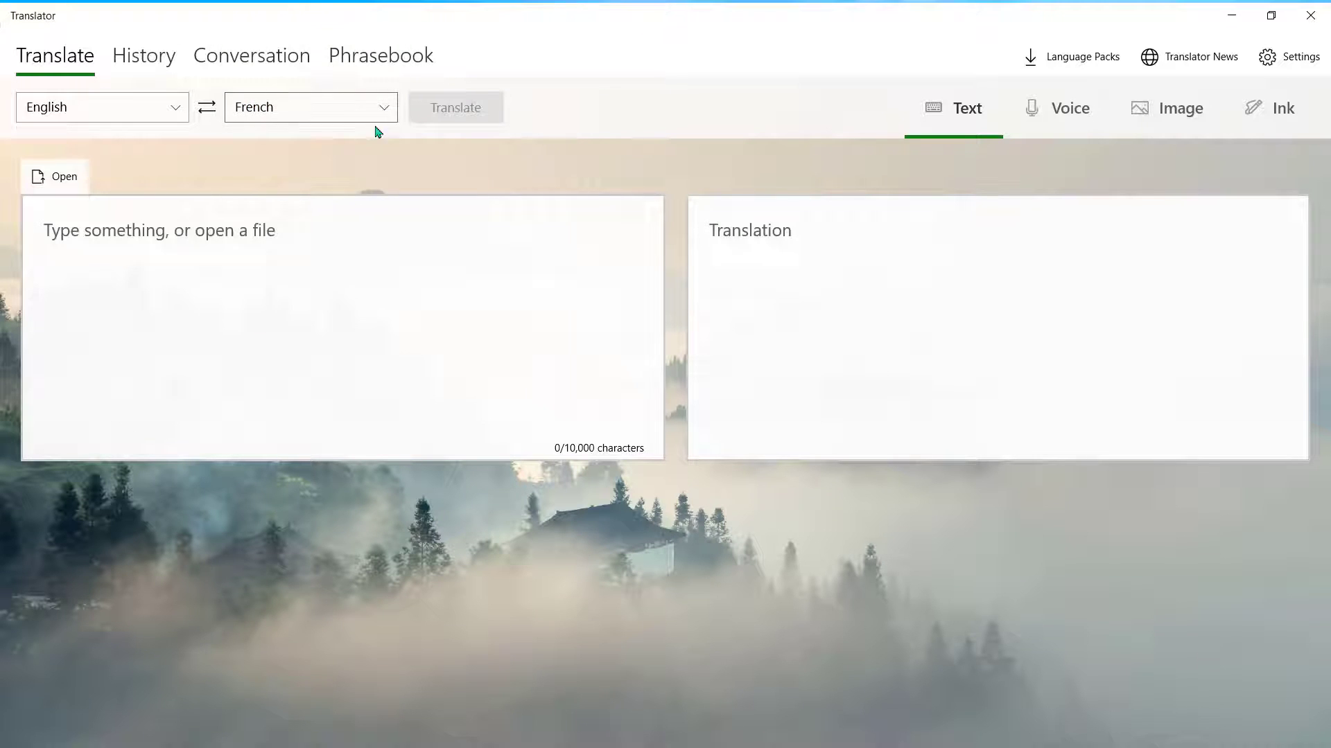
left_click(358, 252)
type("Can we meet")
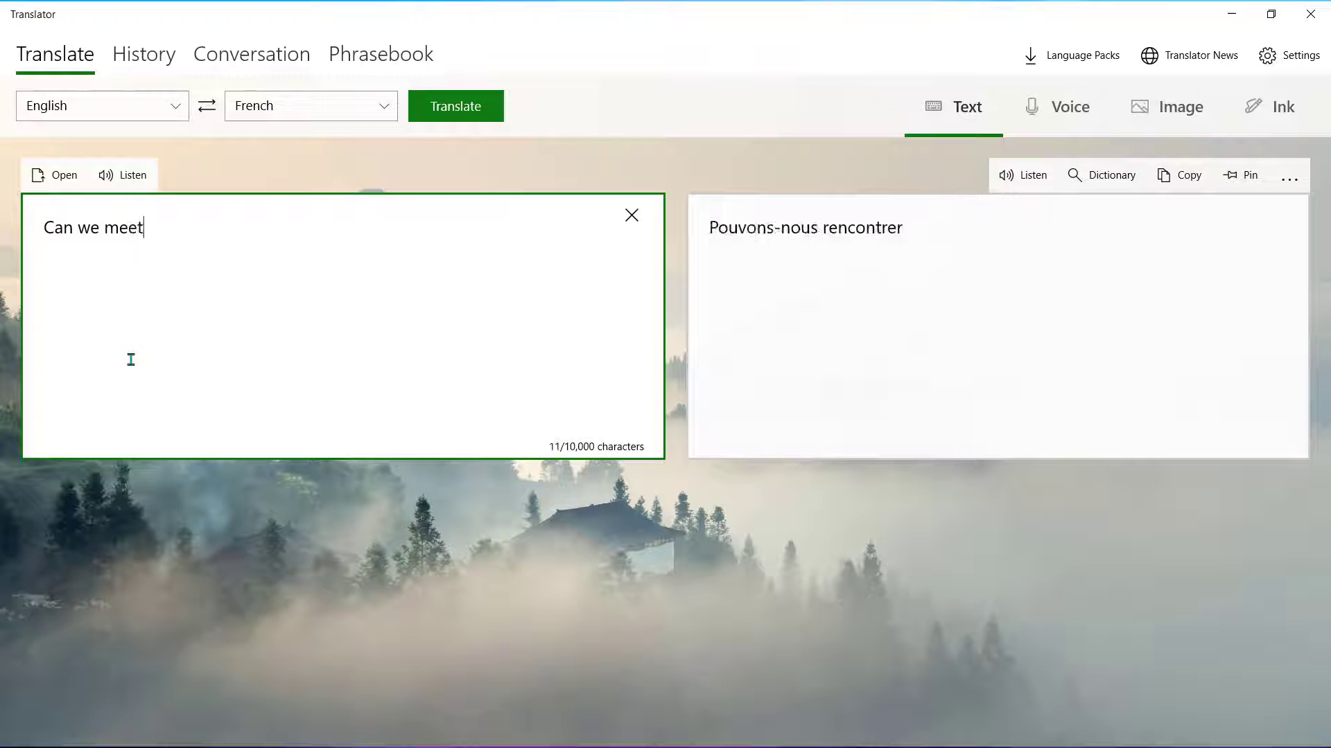
type(" on Friday")
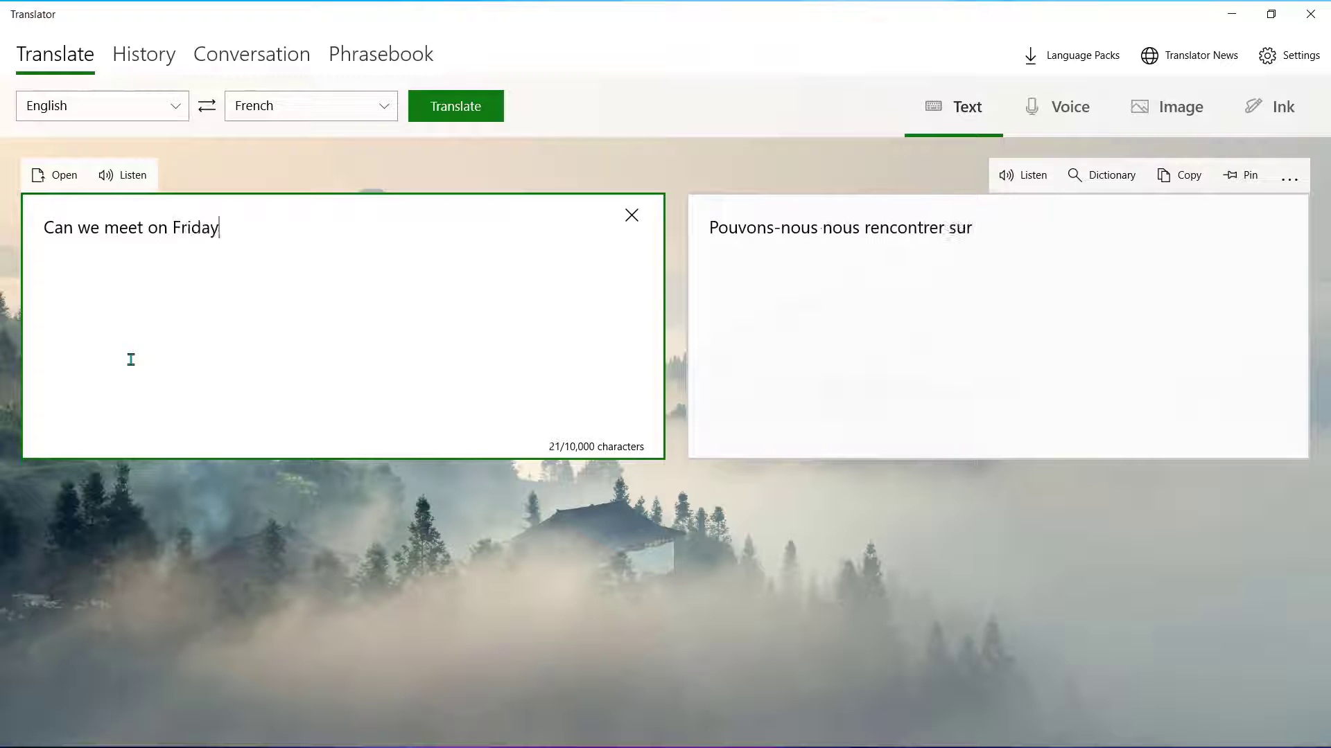
type("?")
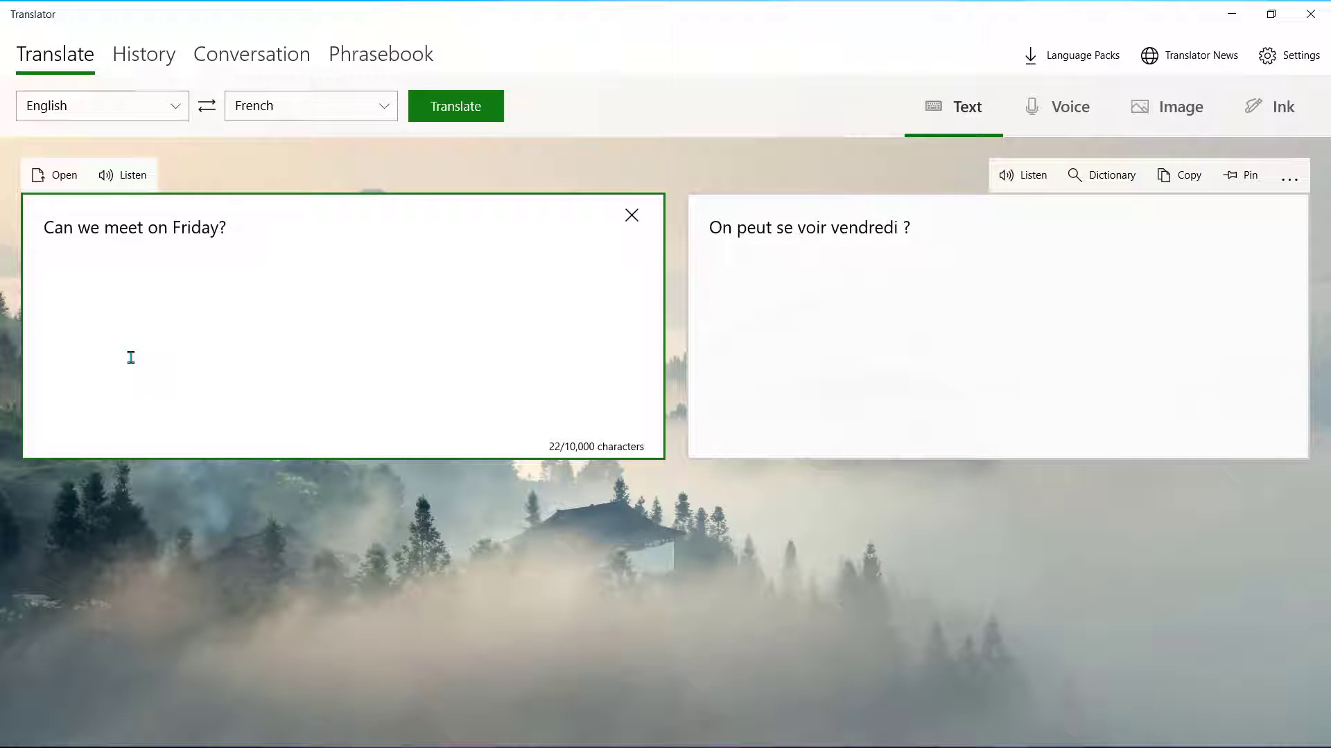
- Load the Project Outline document and scroll through its French translation, starting 'Plan du projet pour Yellow Wing Inc.'
left_click(57, 179)
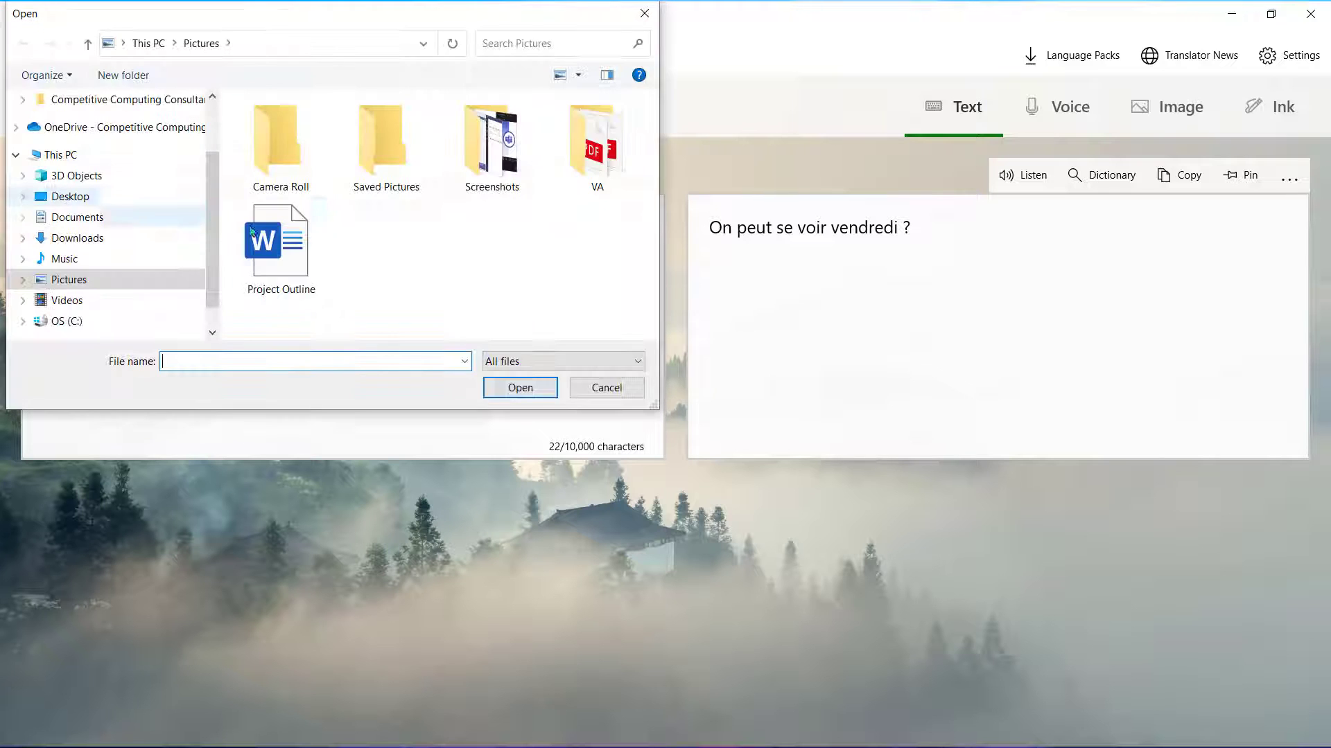
left_click(281, 248)
left_click(520, 386)
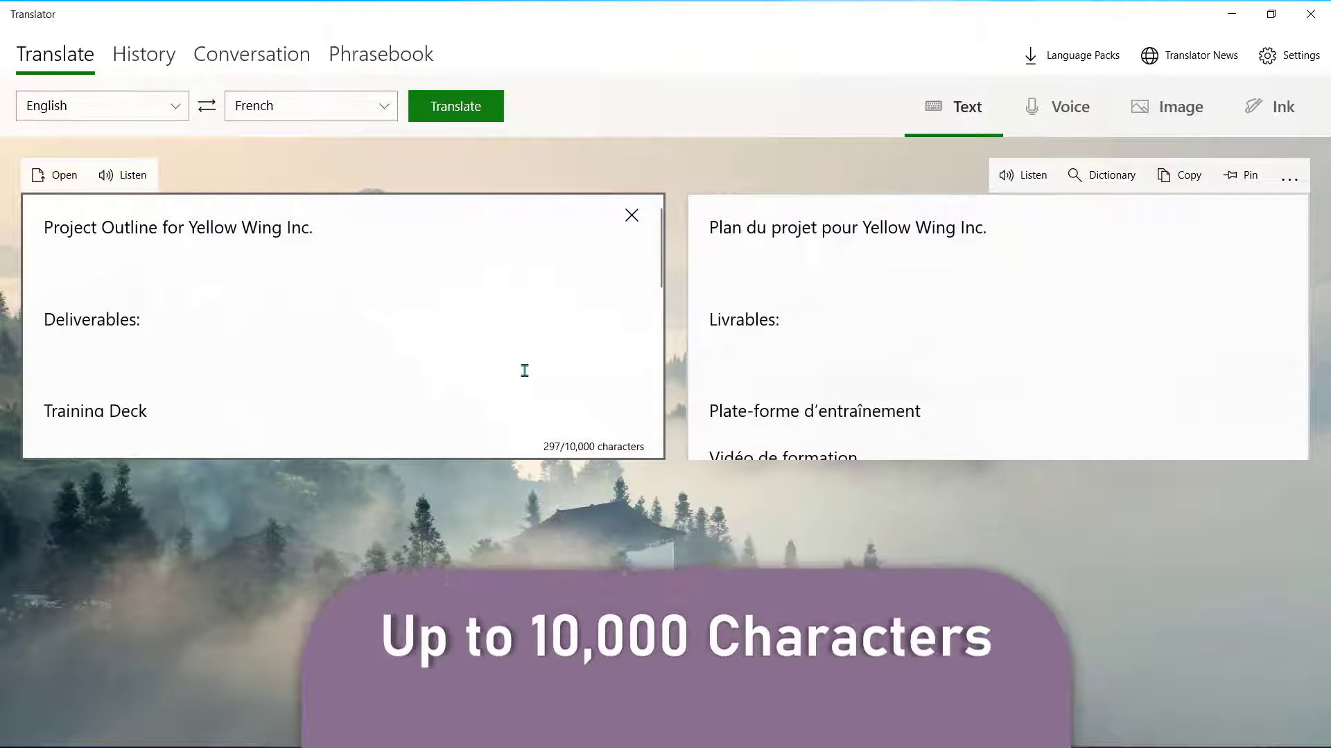
scroll(1101, 345, "down", 1)
scroll(1101, 345, "down", 2)
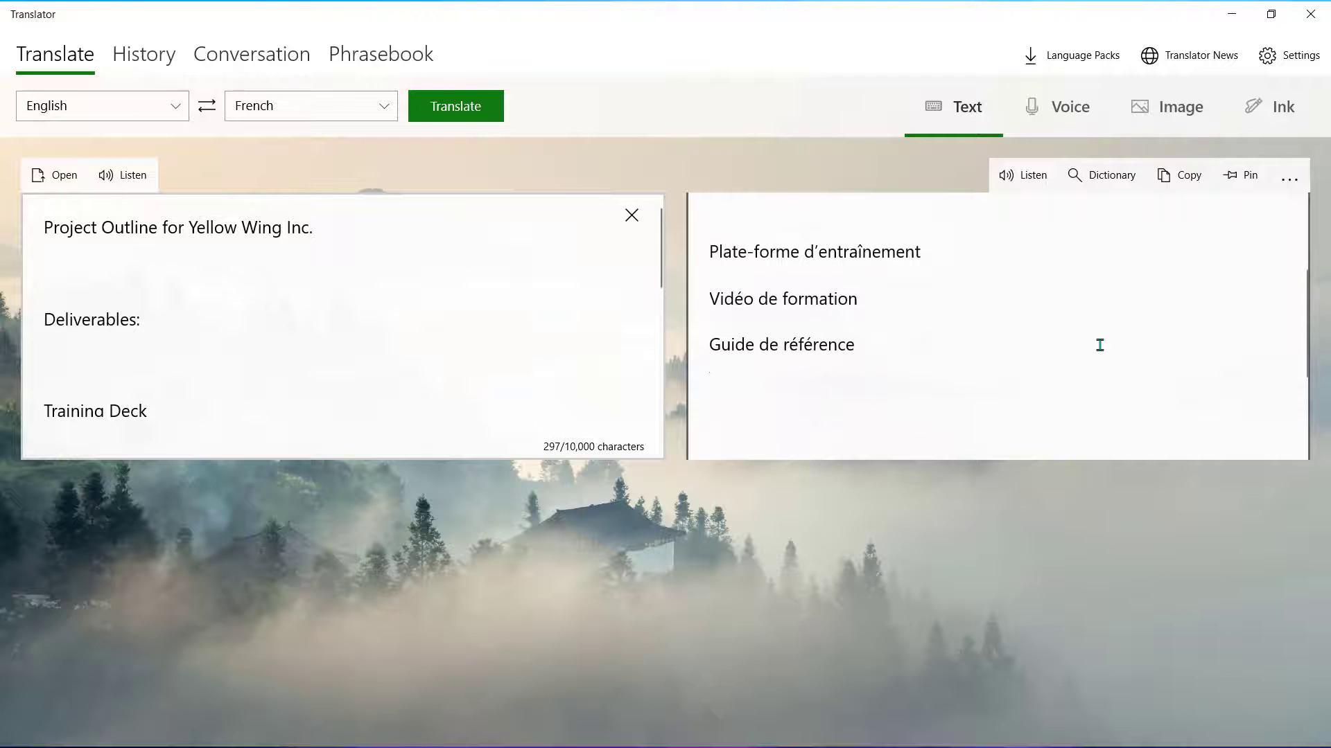
scroll(1099, 345, "down", 3)
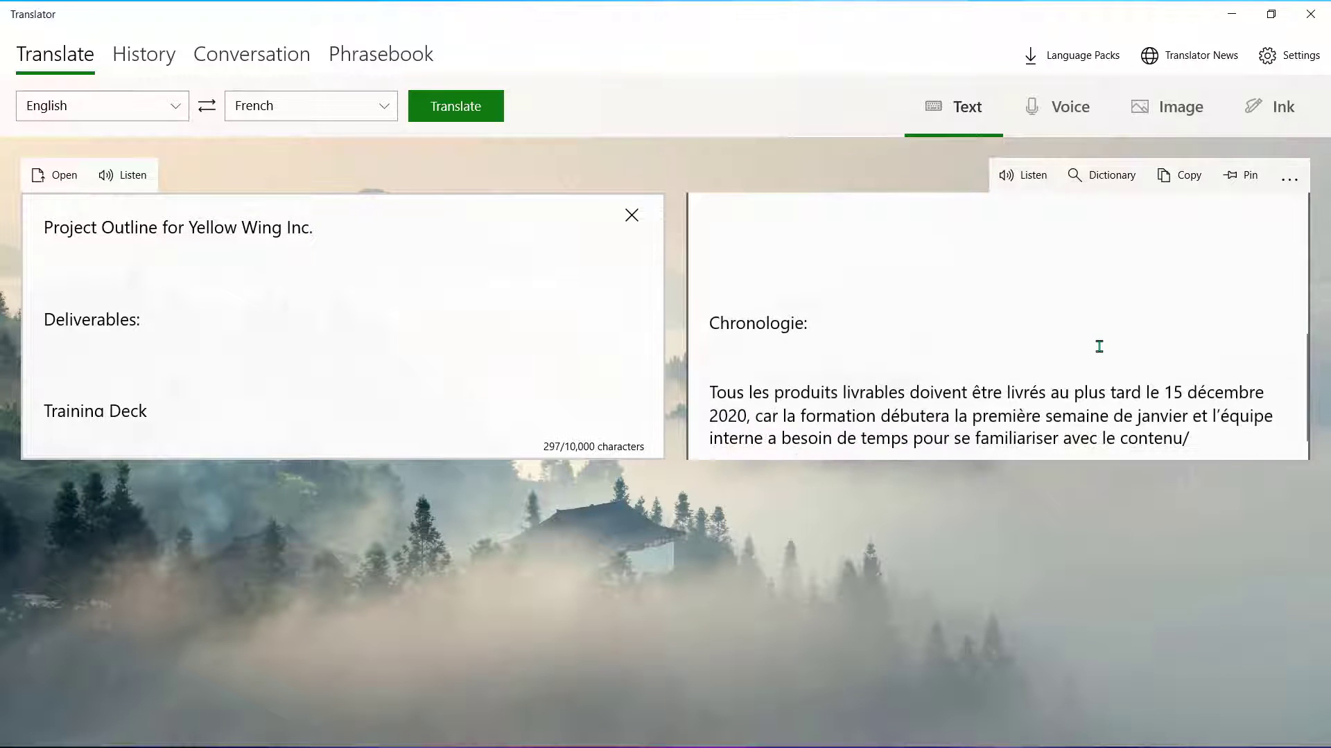
scroll(1100, 345, "up", 6)
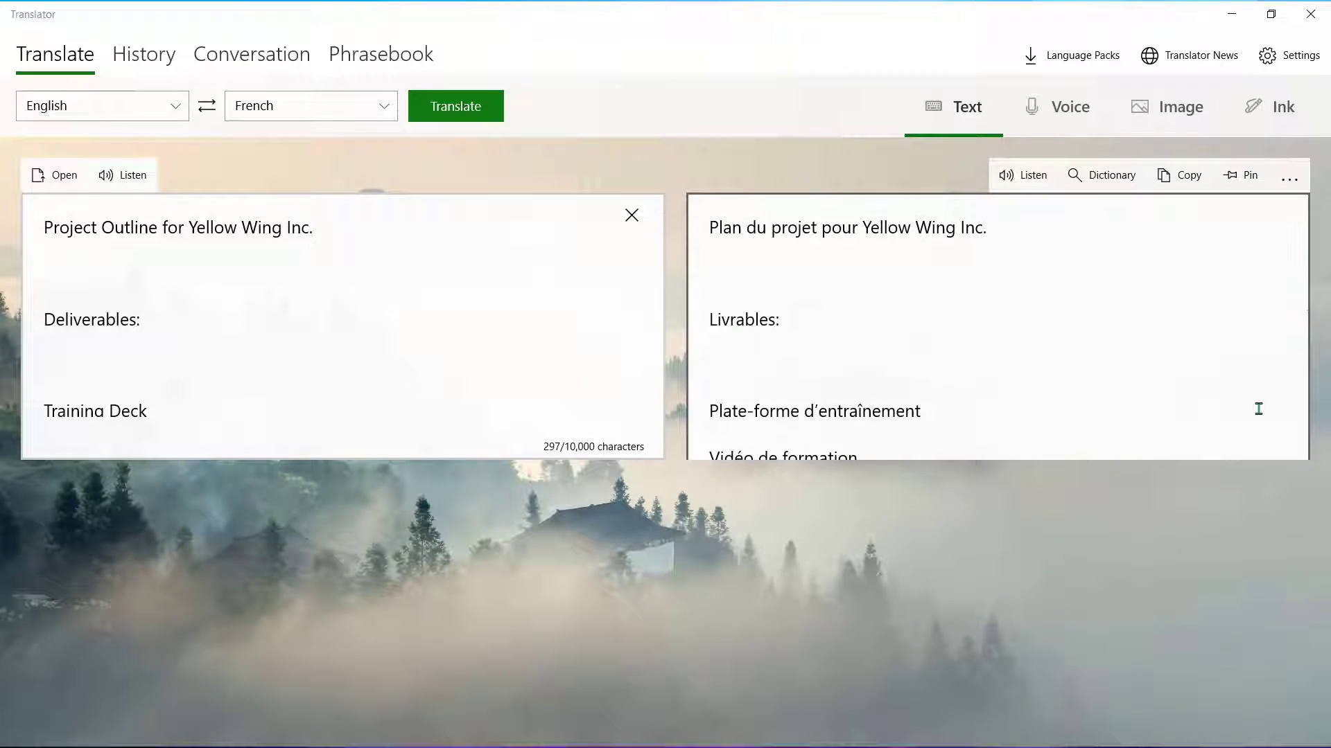
- Play the French translation aloud and look up 'Livrables' in the dictionary
left_click(1022, 179)
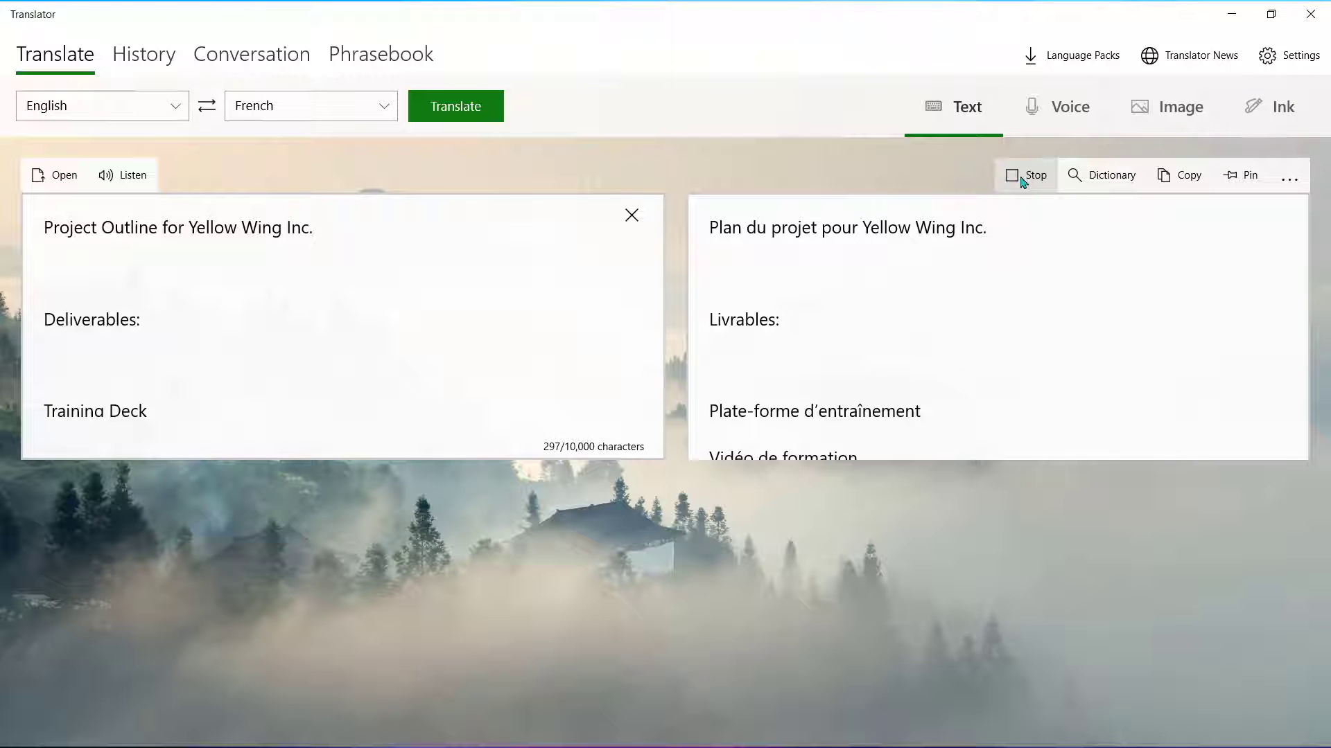
double_click(720, 320)
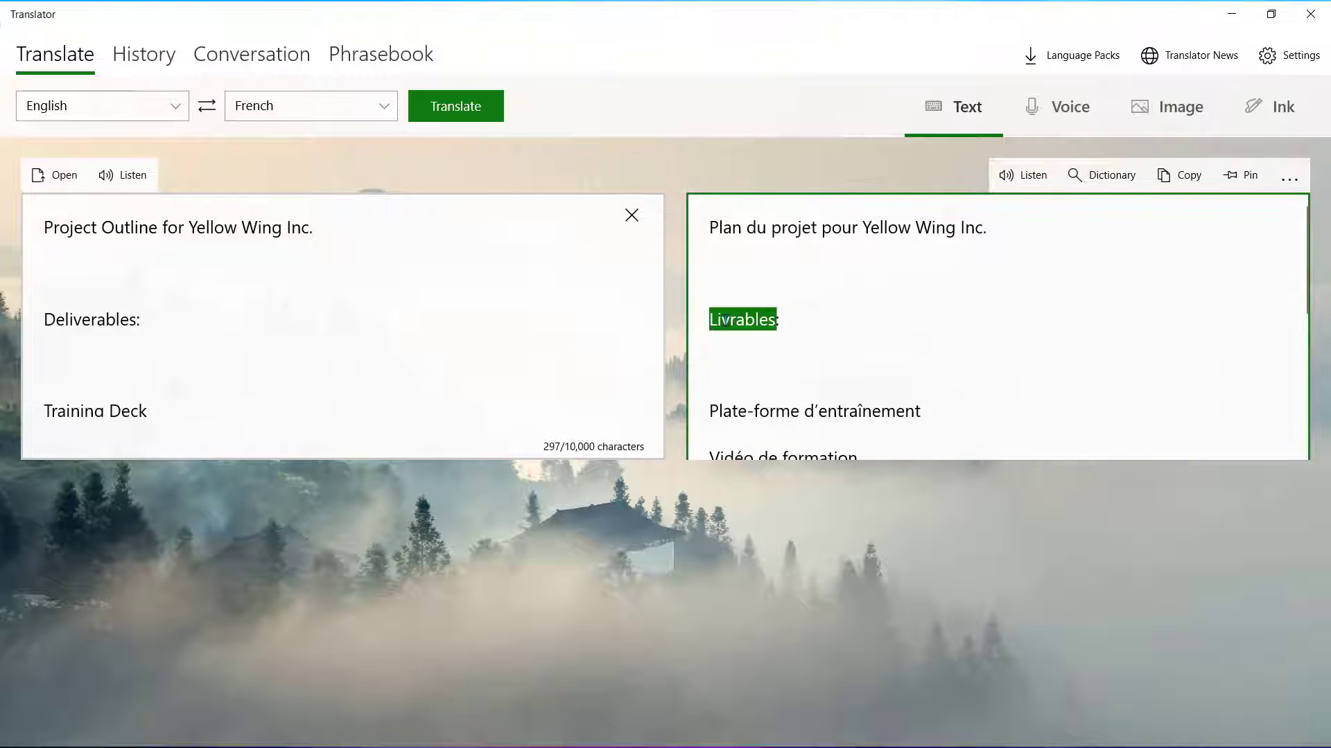
left_click(1116, 178)
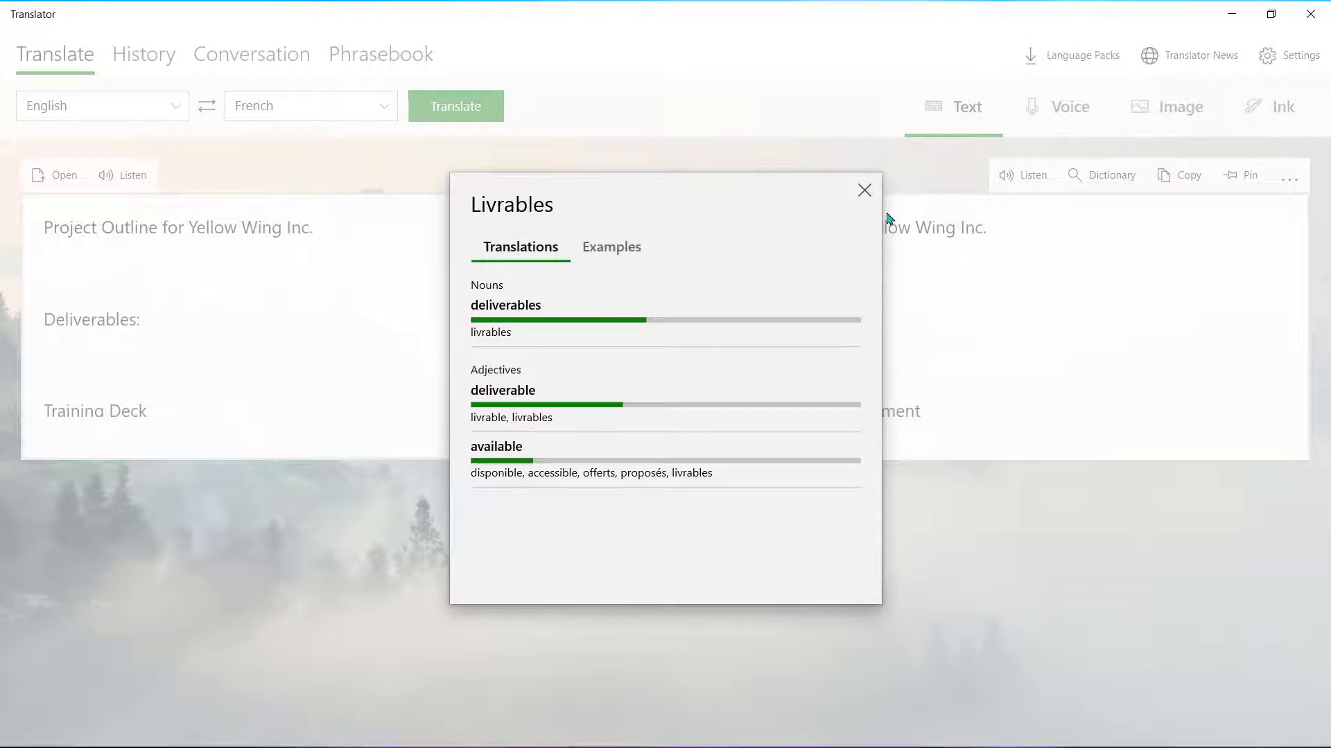
left_click(864, 191)
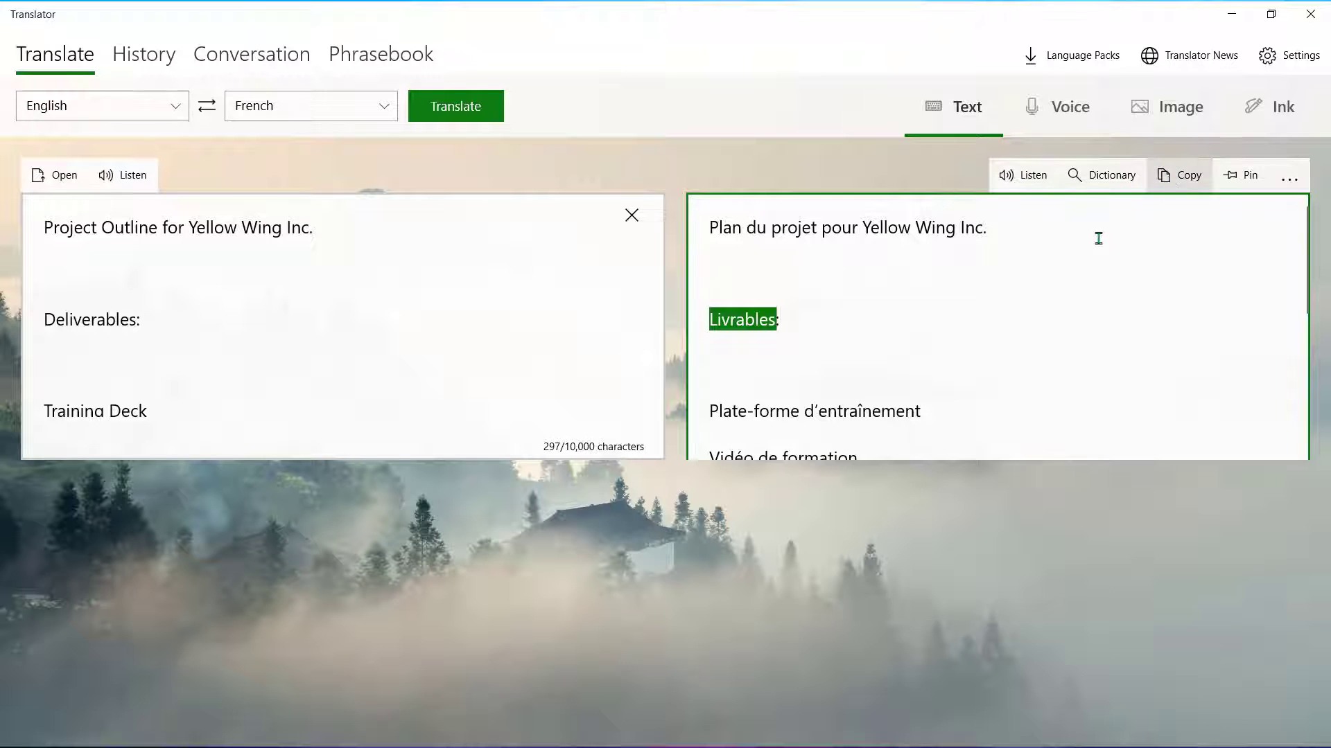
- Copy and pin the French translation, then bring up its more-options menu
left_click(1180, 176)
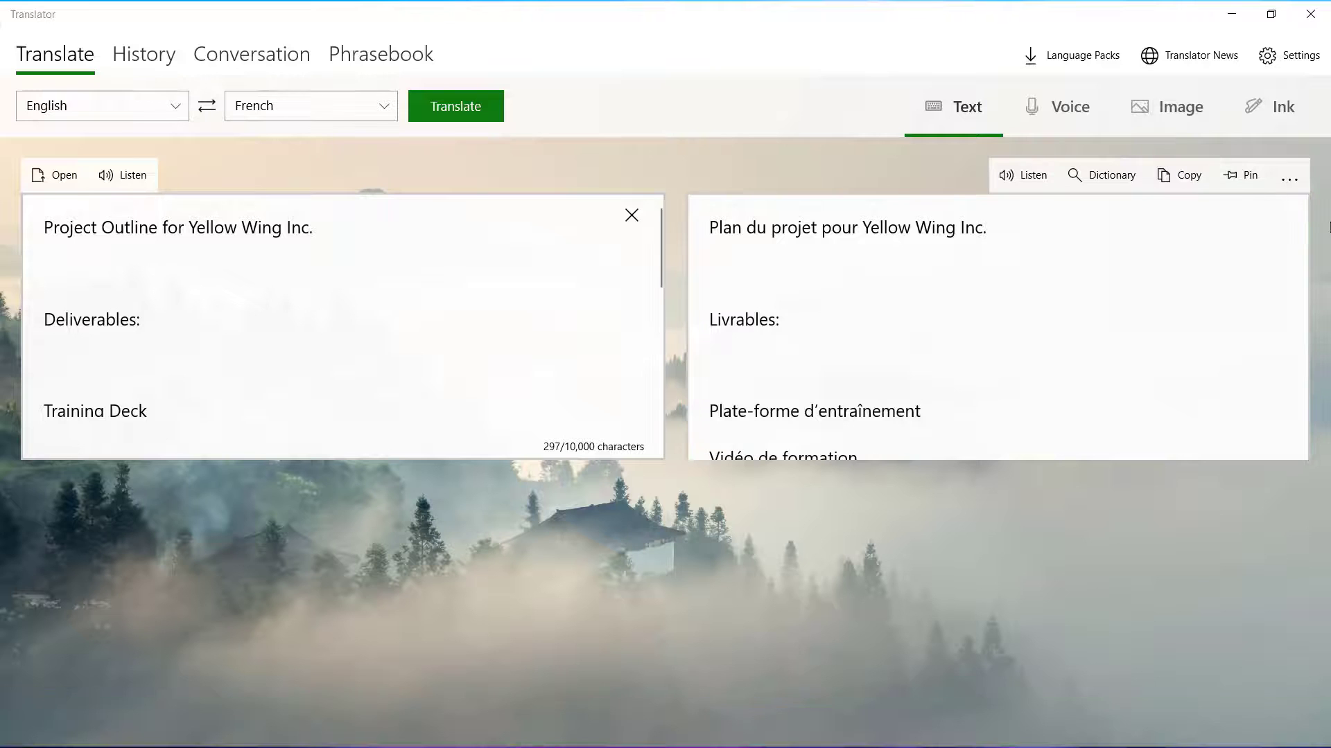
left_click(1251, 180)
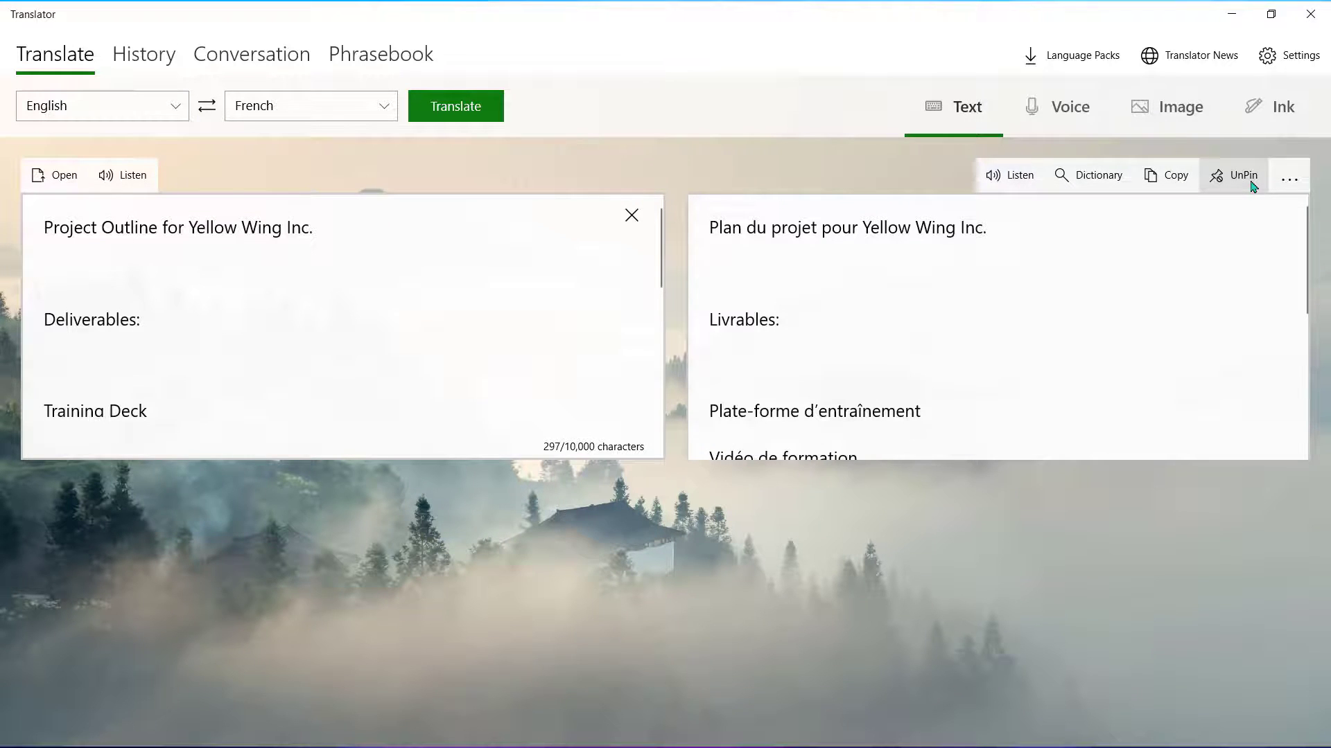
left_click(1290, 181)
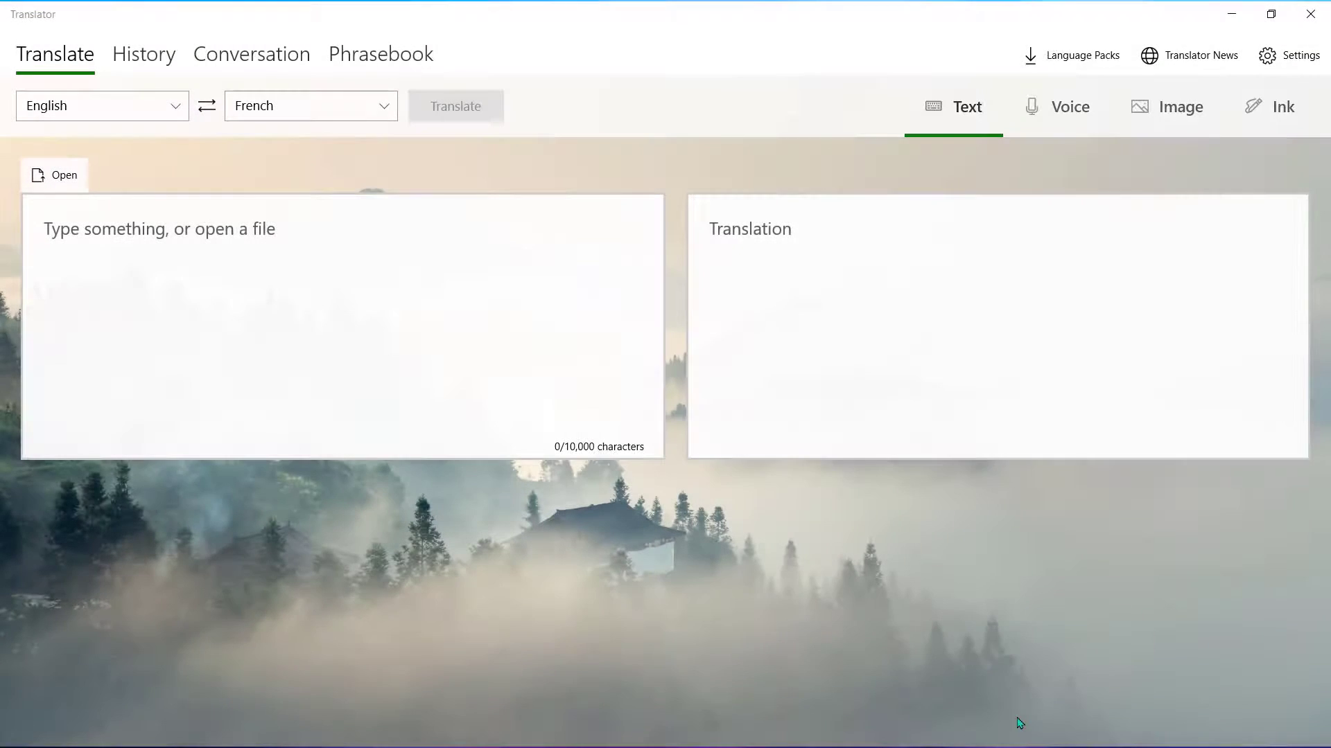
- In Voice mode, speak 'Are you available Thursday after 4?' to get 'Êtes-vous disponible jeudi après 4?'
left_click(1062, 109)
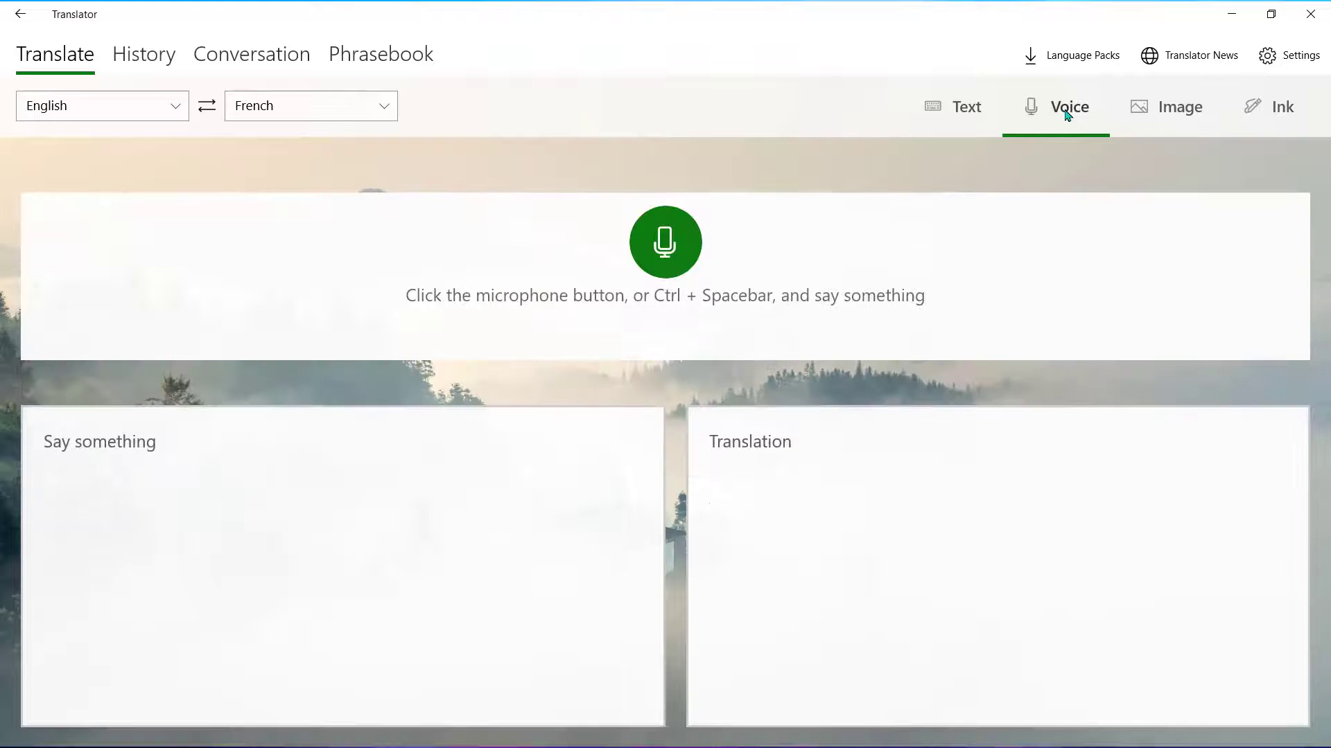
left_click(674, 241)
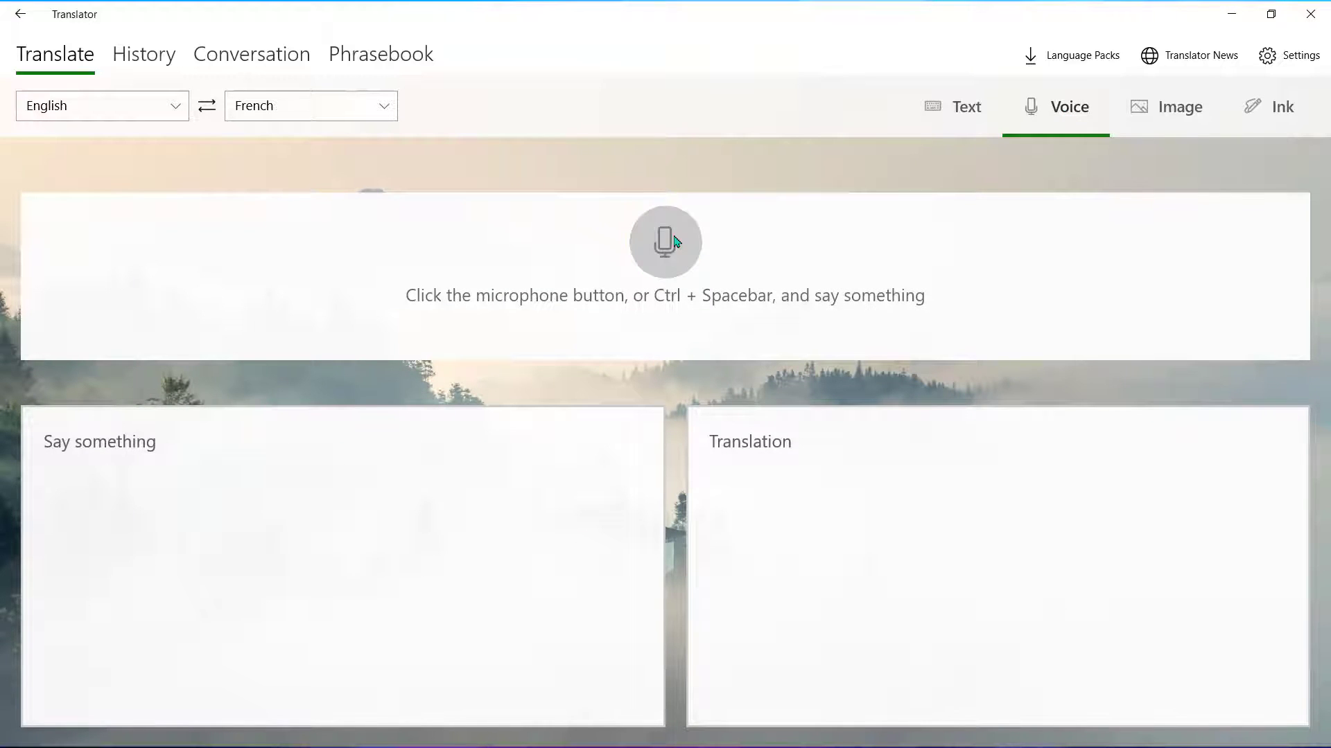
left_click(674, 241)
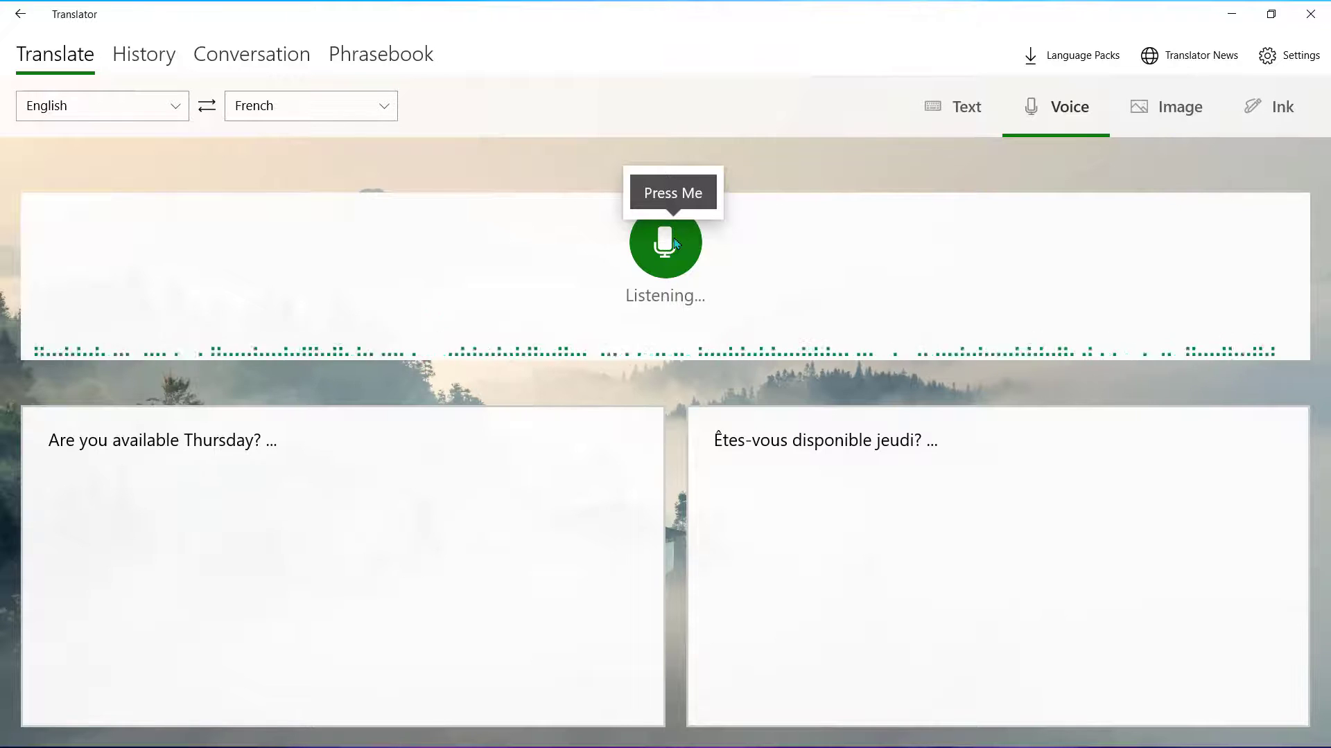
left_click(674, 241)
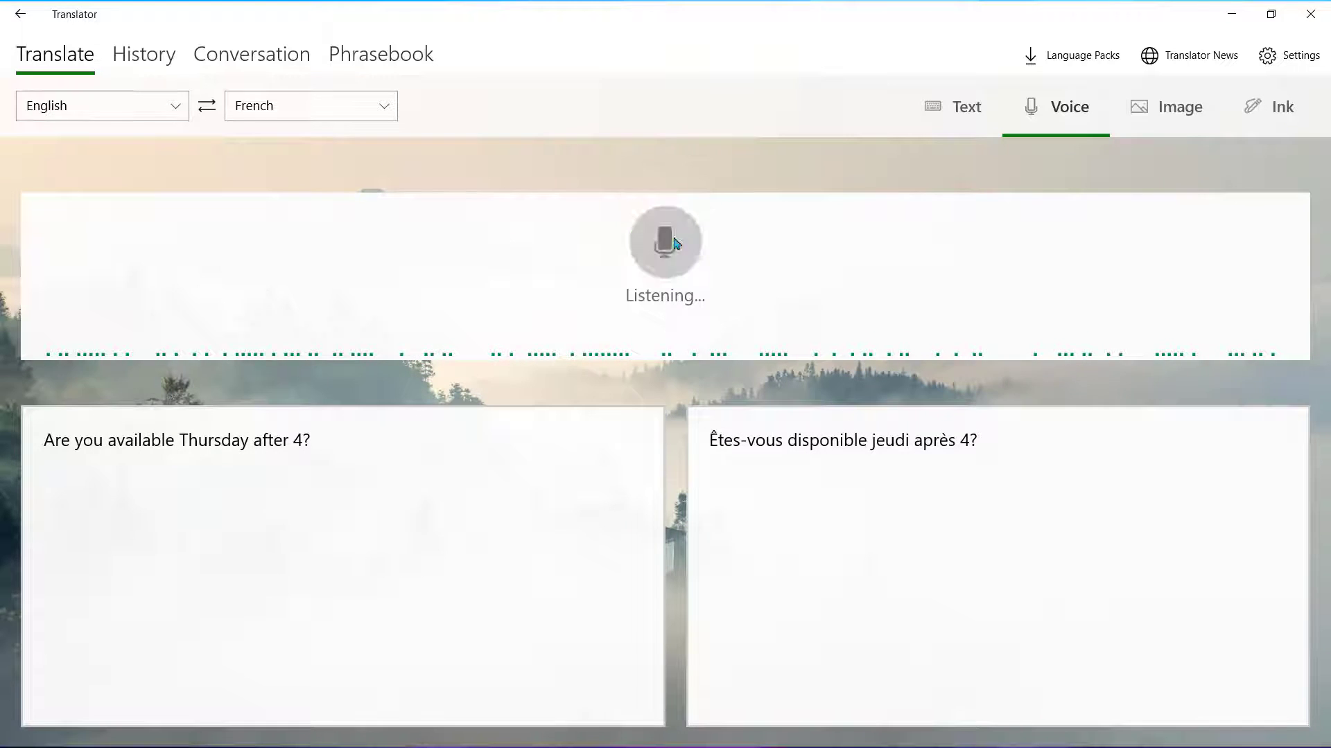
- Paste the photo collage in Image mode and save its French translation as Enfrancais.jpg
left_click(1181, 111)
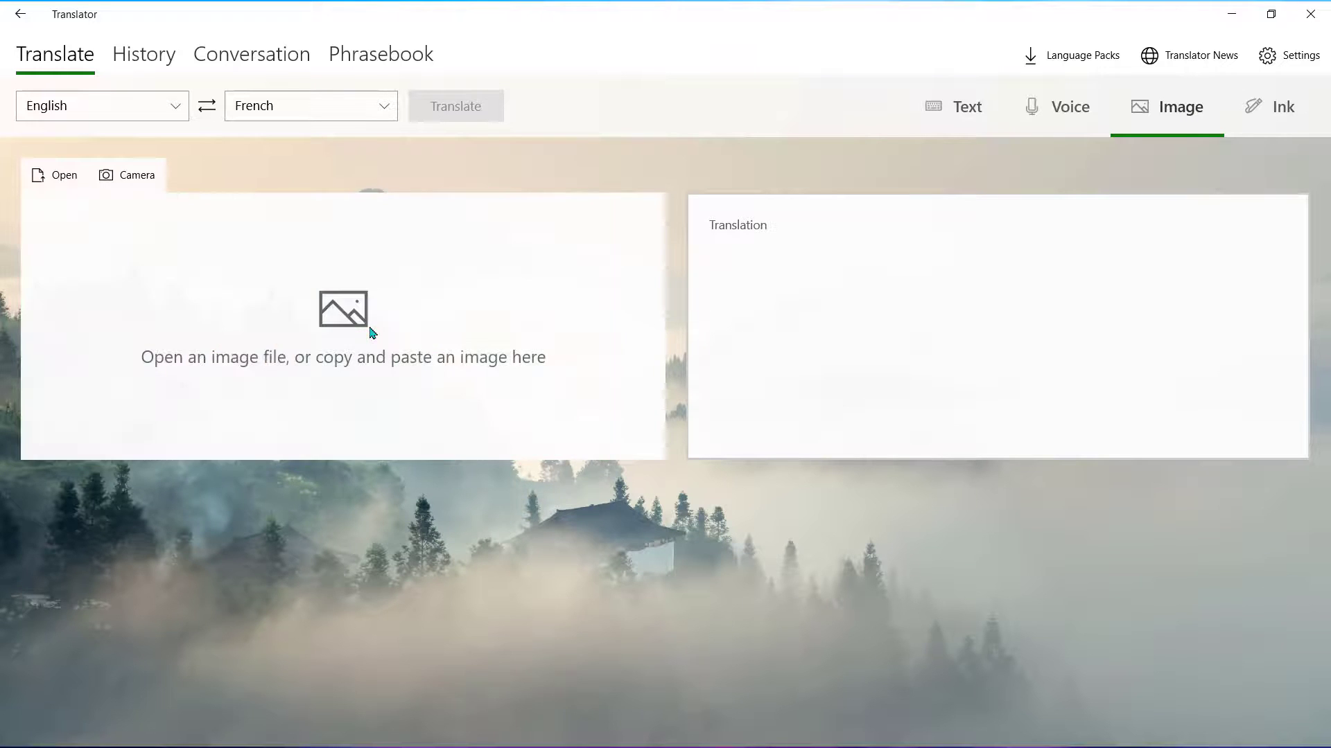
key("ctrl+v")
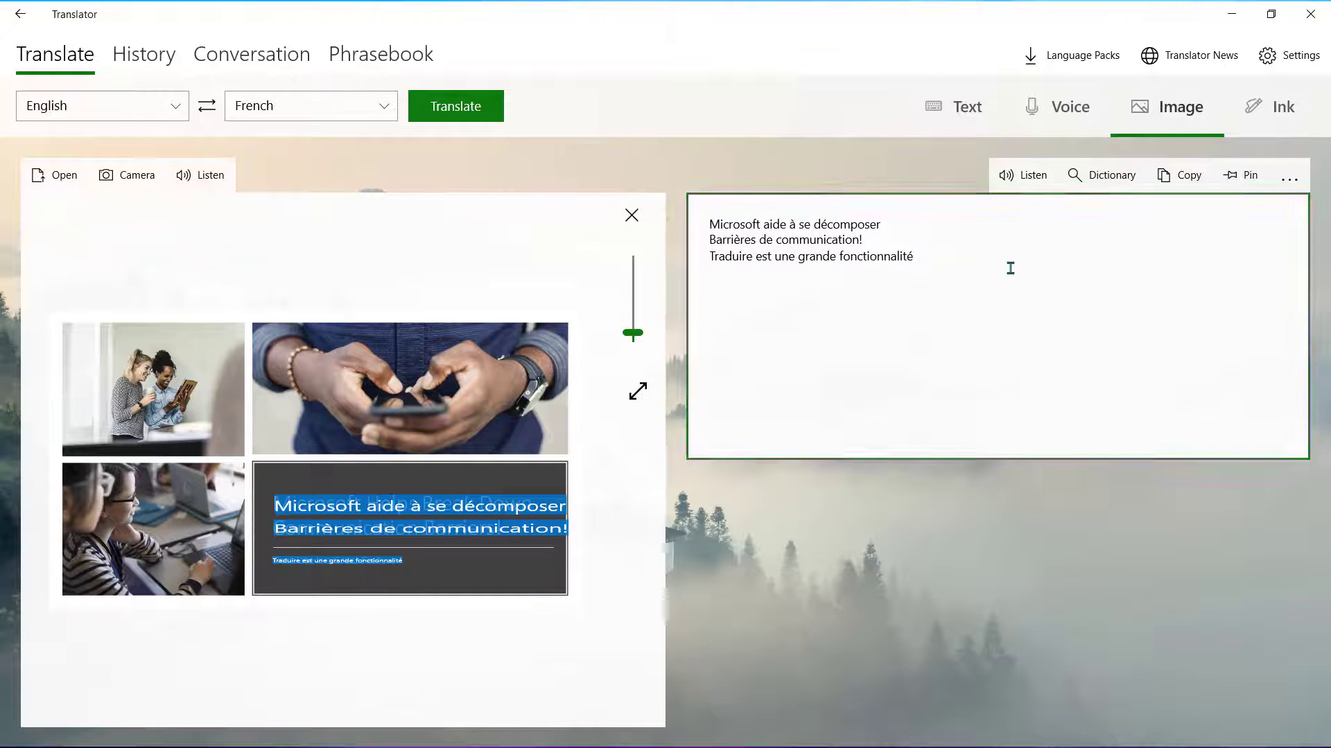
left_click(1290, 180)
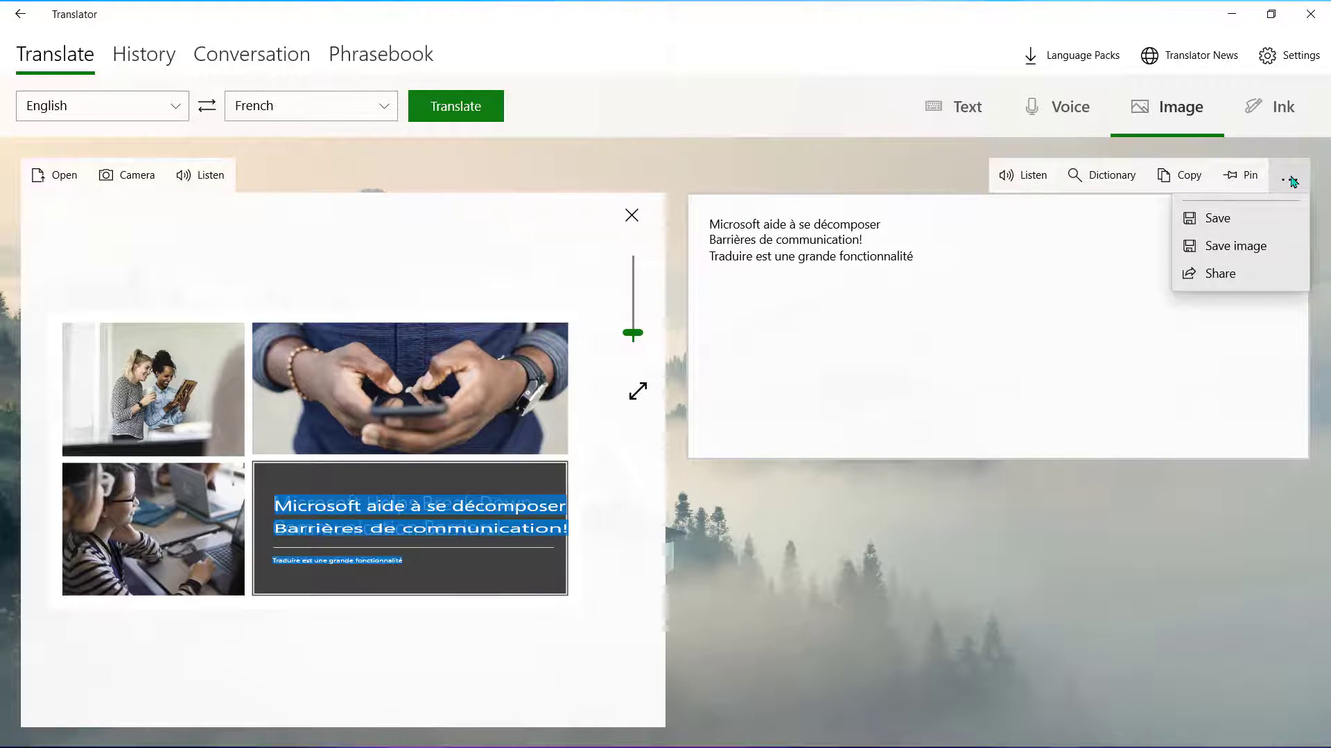
left_click(1269, 248)
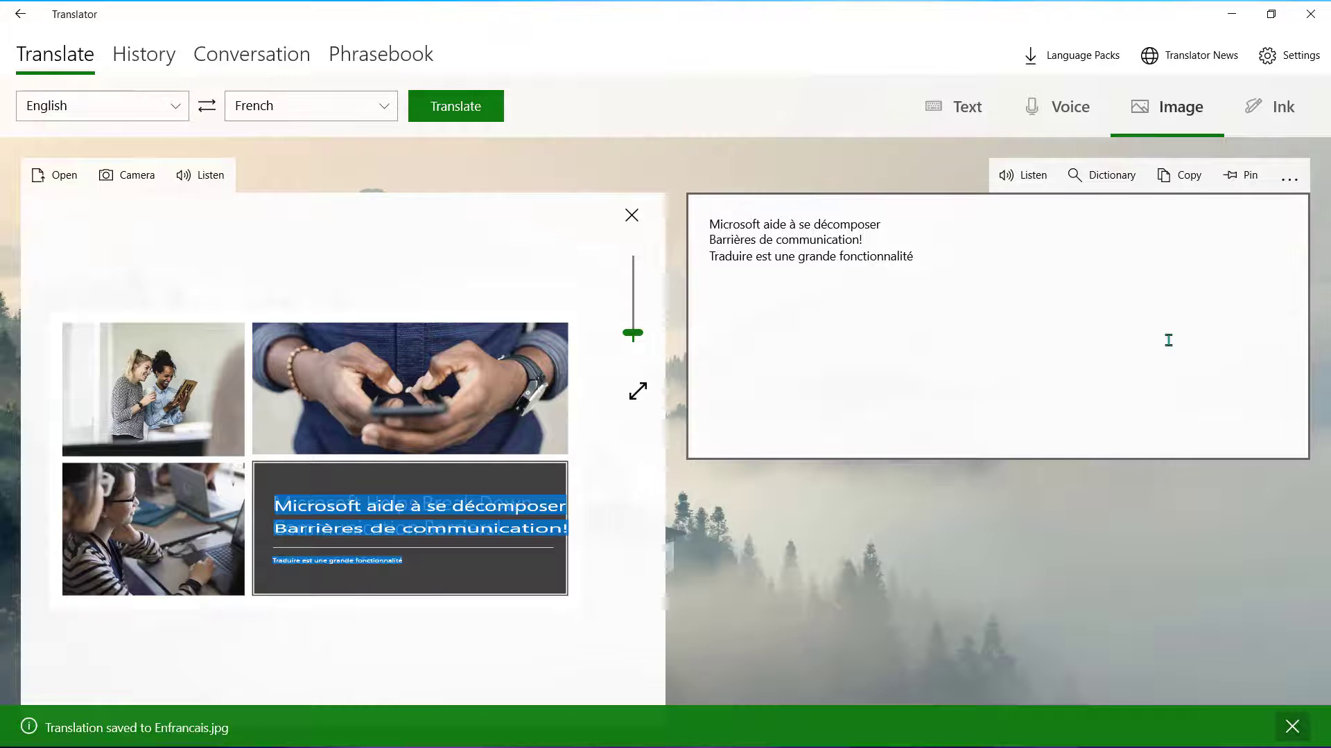
- Handwrite 'How Are You?' in Ink mode for a French translation, then view the History list
left_click(1257, 121)
left_click_drag(264, 266, 279, 442)
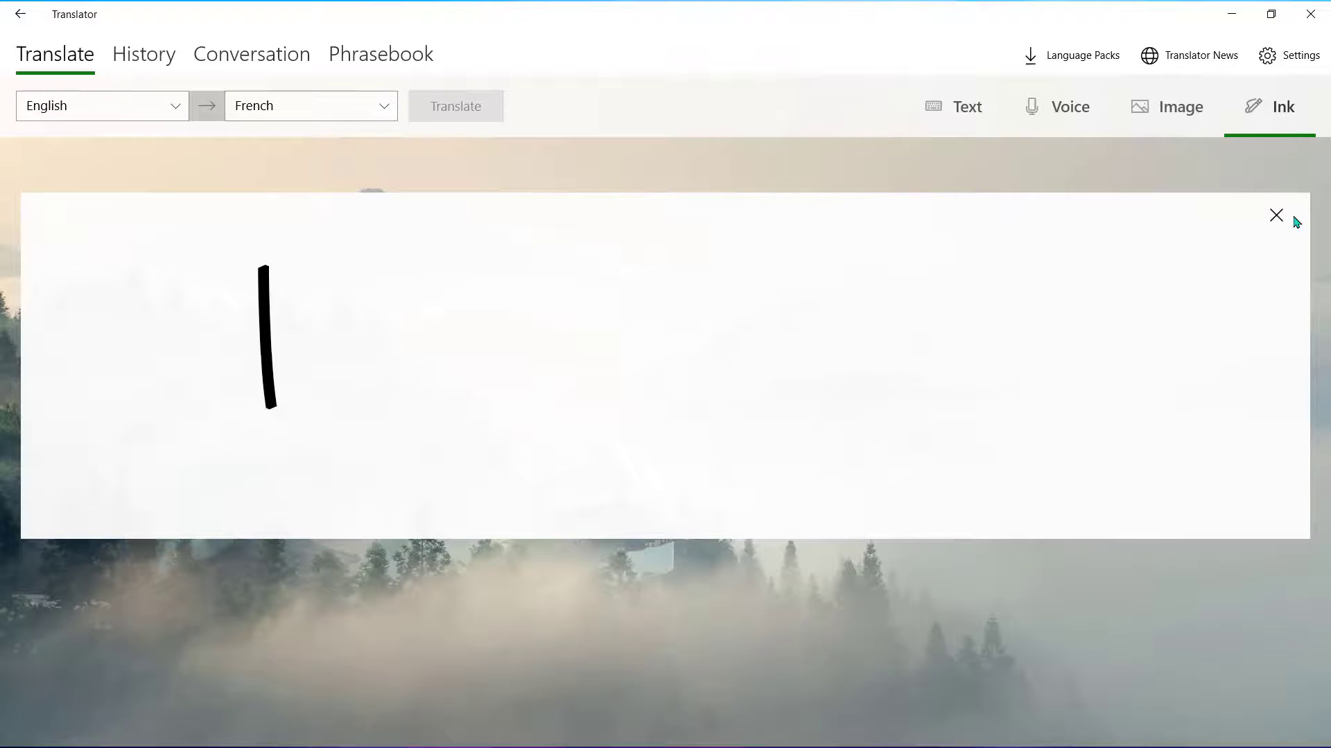
left_click_drag(318, 265, 343, 418)
left_click_drag(243, 364, 329, 337)
mouse_move(381, 313)
left_mouse_down()
mouse_move(396, 398)
mouse_move(381, 315)
left_mouse_up()
mouse_move(418, 316)
left_mouse_down()
mouse_move(475, 386)
mouse_move(608, 383)
left_mouse_up()
left_click_drag(516, 345, 578, 336)
mouse_move(616, 298)
left_mouse_down()
mouse_move(630, 378)
mouse_move(710, 298)
left_mouse_up()
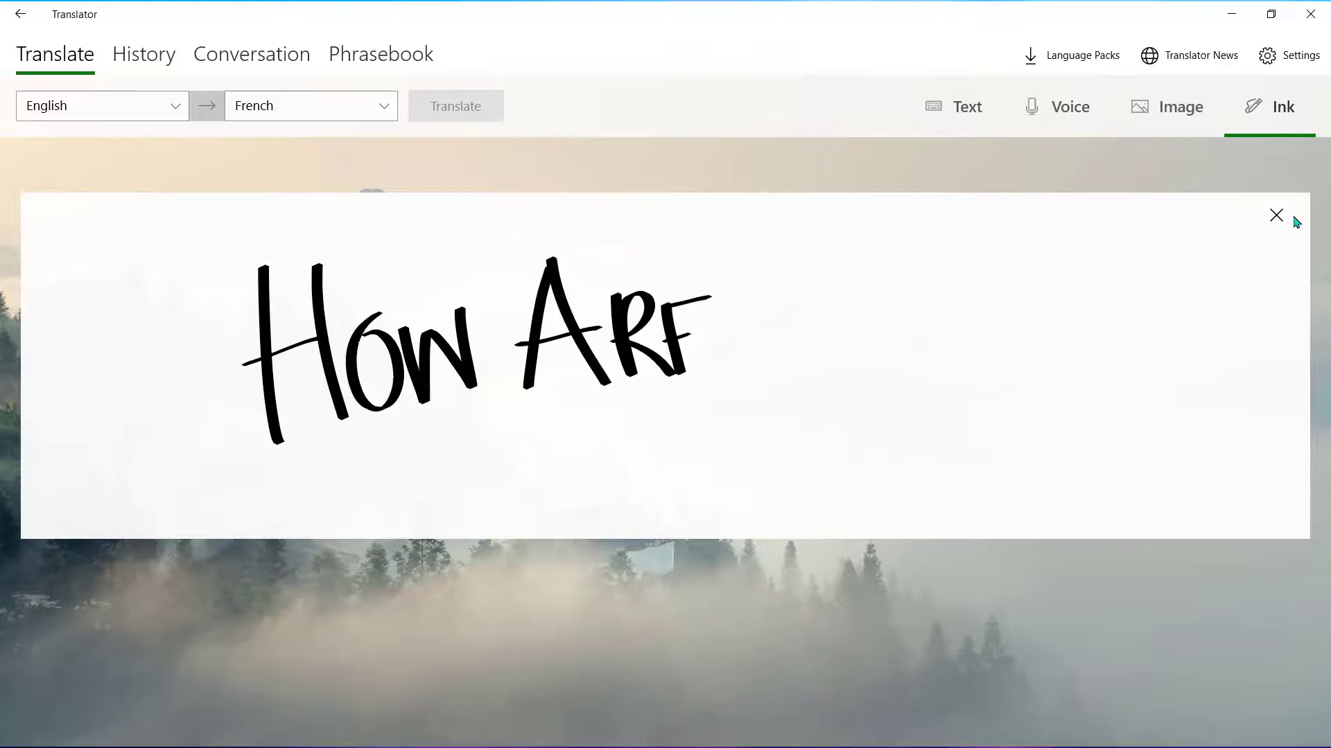
left_click_drag(684, 371, 721, 362)
left_click_drag(756, 251, 803, 403)
left_click_drag(863, 330, 859, 332)
left_click_drag(901, 326, 946, 384)
left_click_drag(949, 248, 1004, 414)
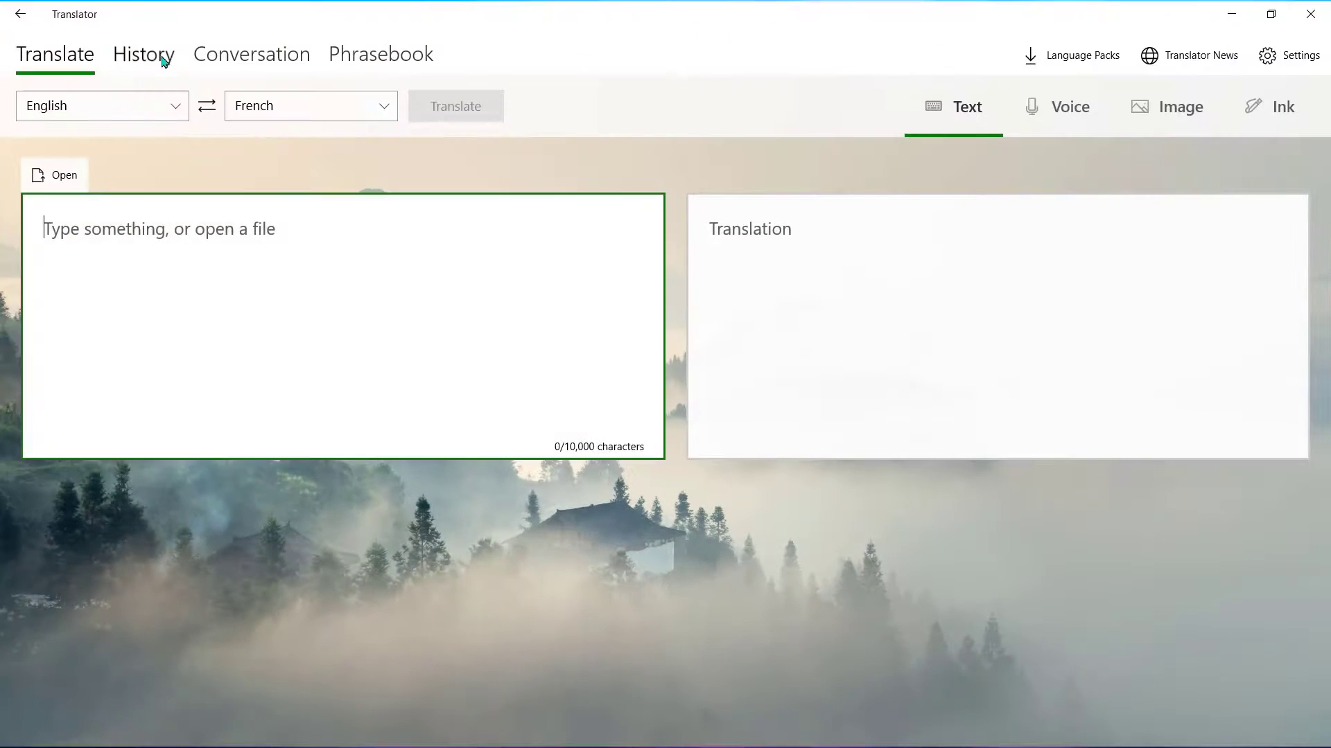
left_click(144, 56)
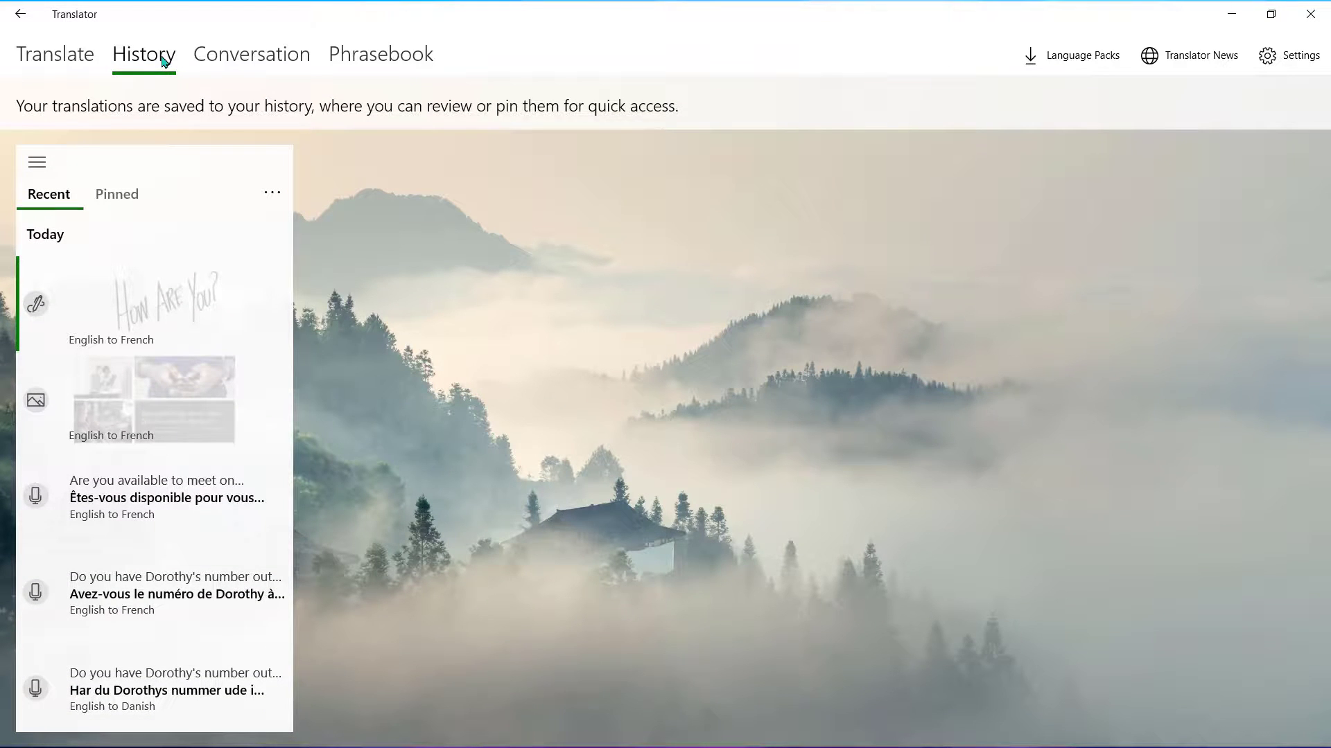
- Filter History to pinned translations, check the Conversation options, then show the Phrasebook categories
left_click(132, 198)
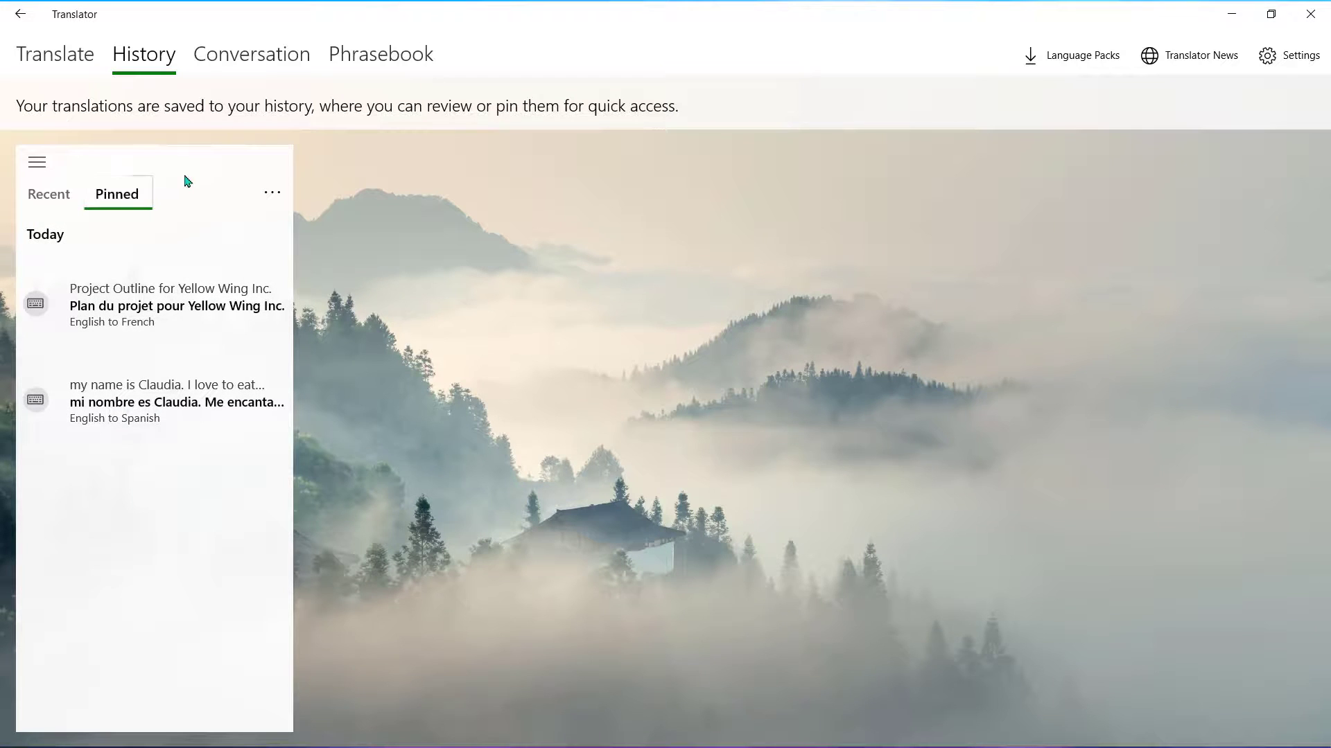
left_click(243, 62)
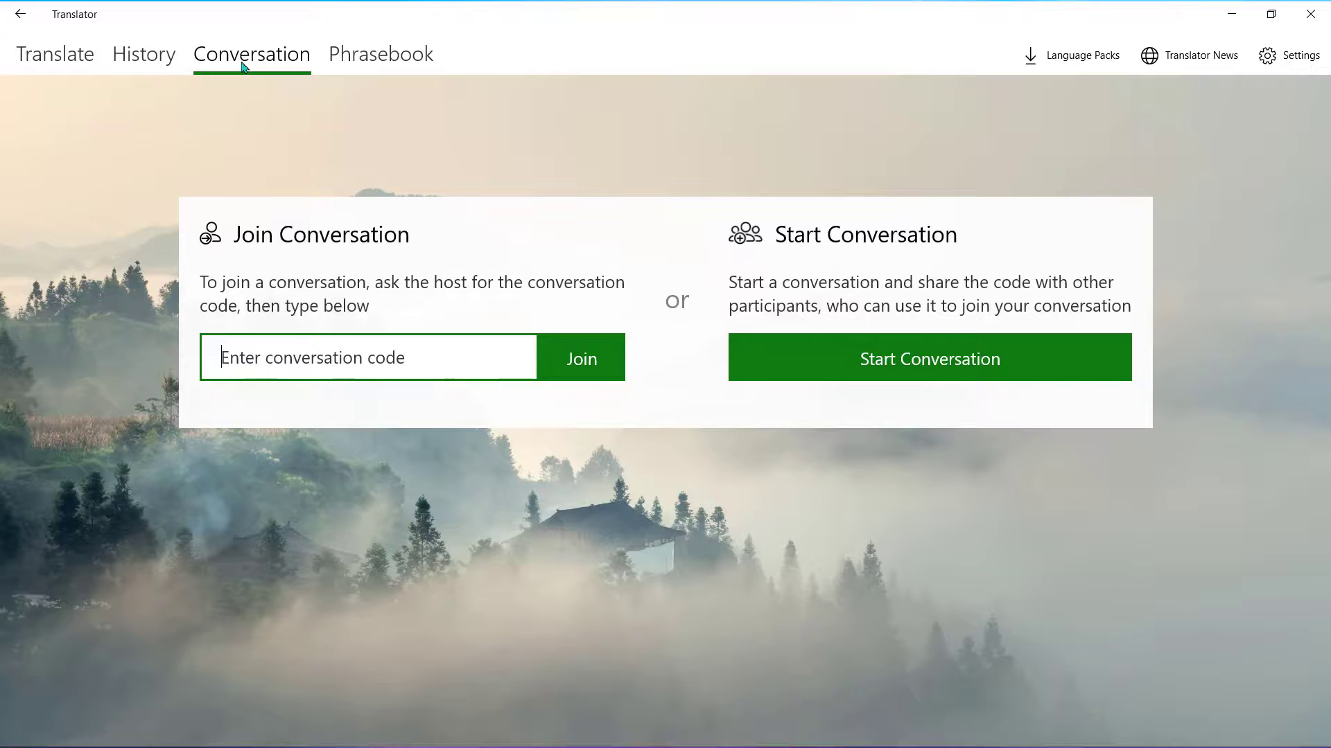
left_click(359, 56)
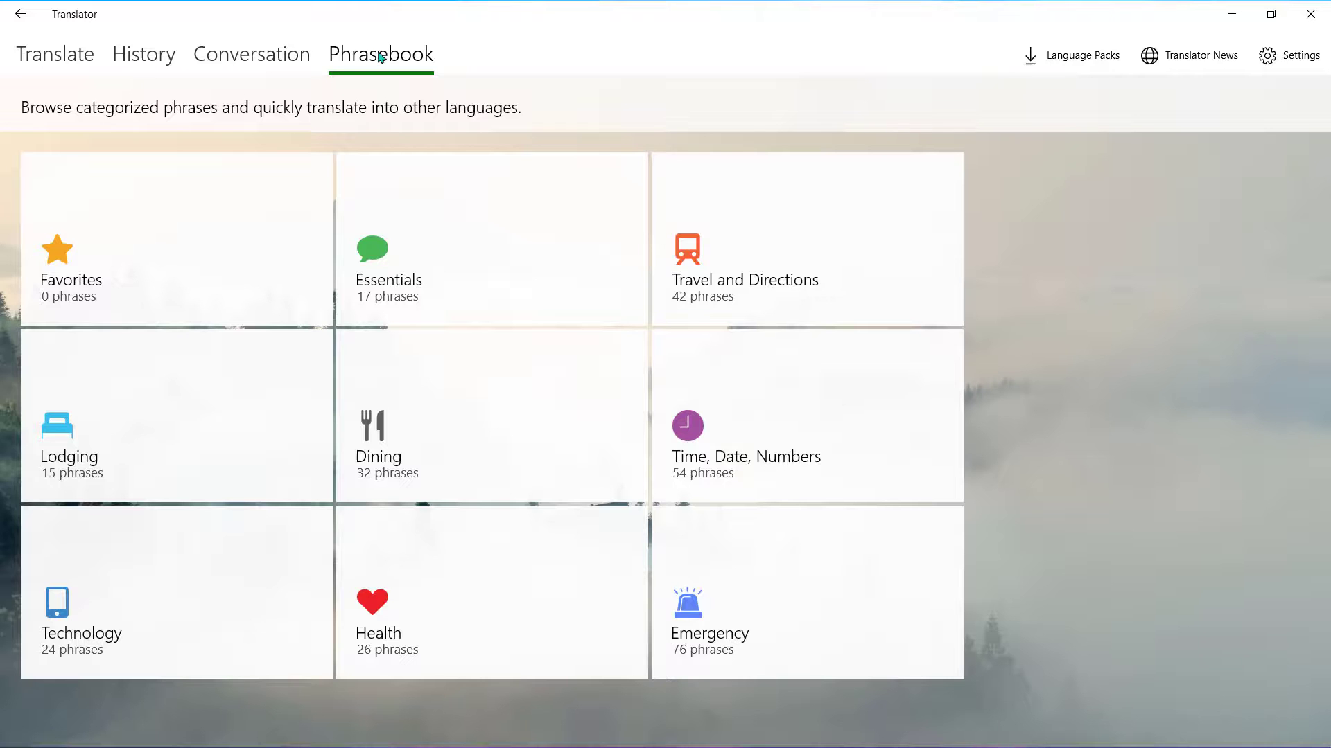
- Show 'I need to check my email.' from Technology in Spanish: 'Tengo que ver mi correo electrónico.'
left_click(128, 571)
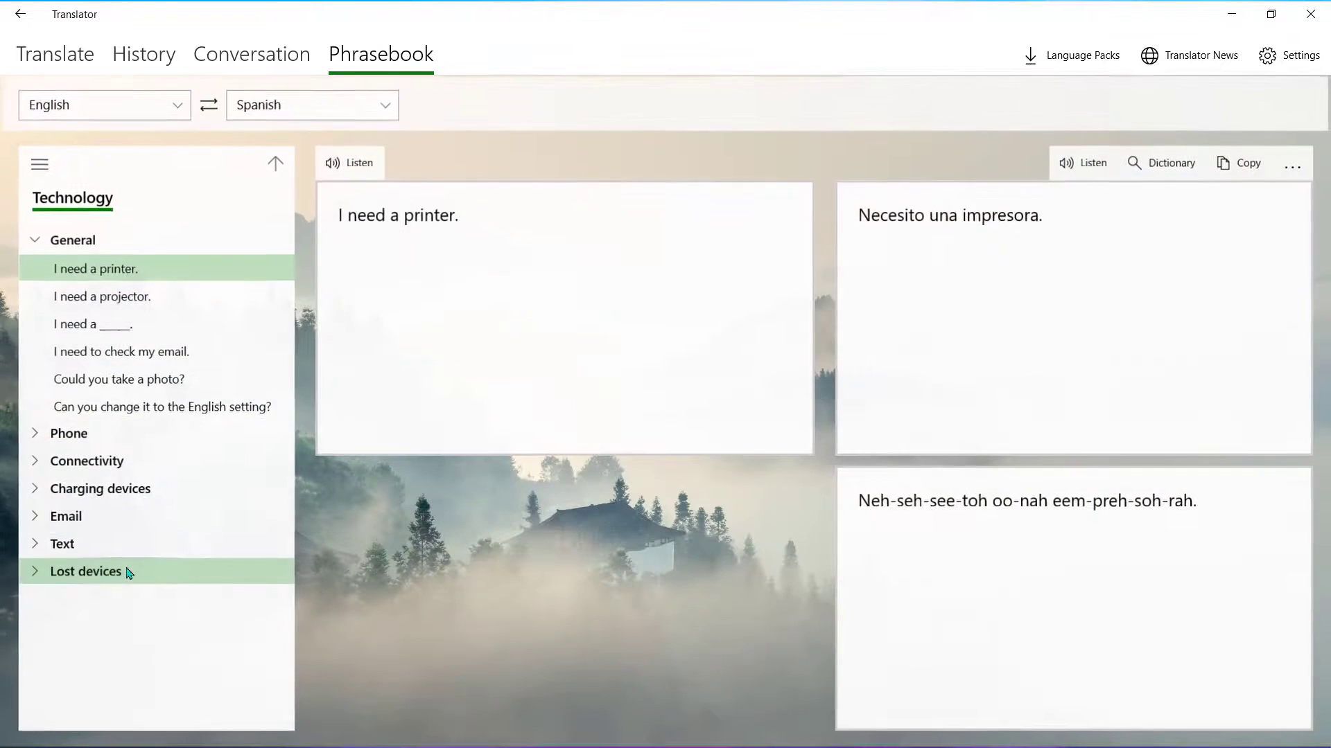
left_click(133, 351)
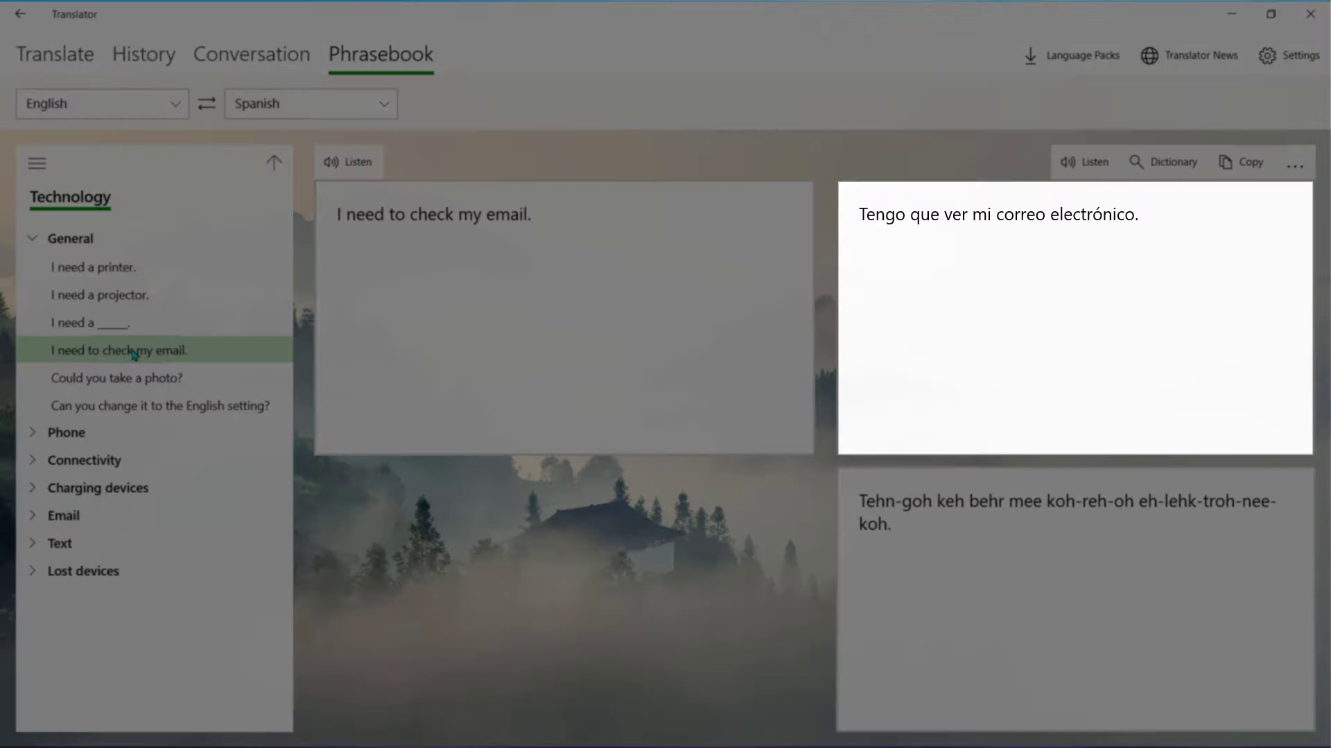